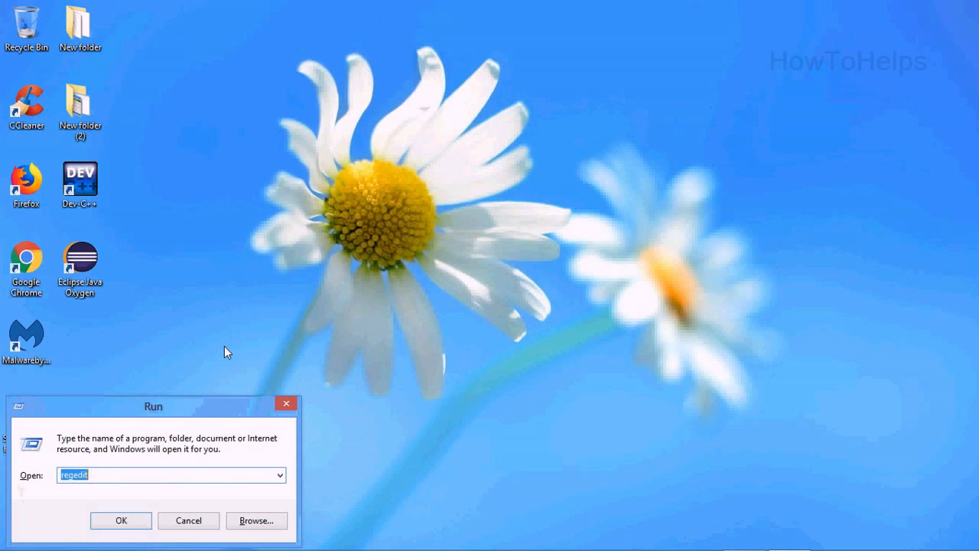
Step: Launch the Registry Editor with the regedit command and reposition its window on the desktop
text(red)
key(BackSpace)
text(gedit)
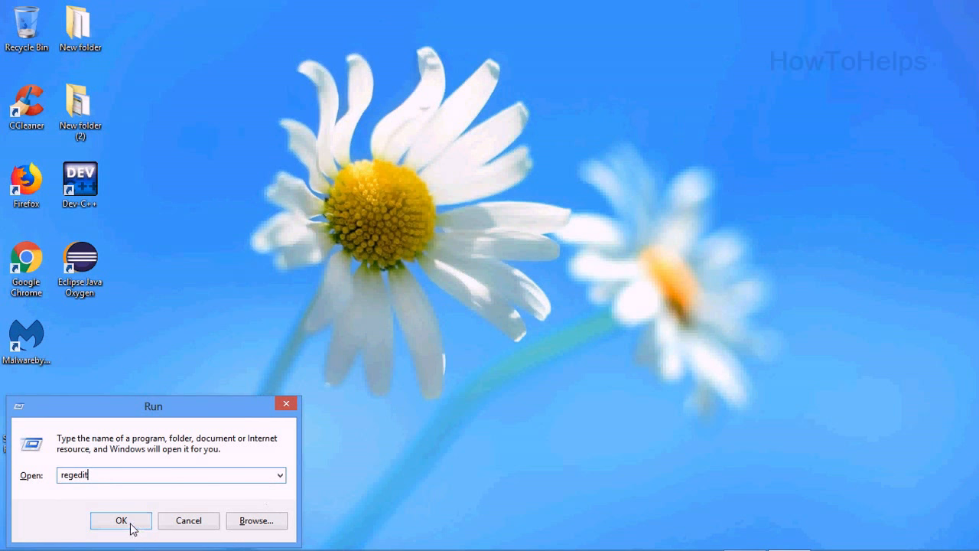
click(121, 520)
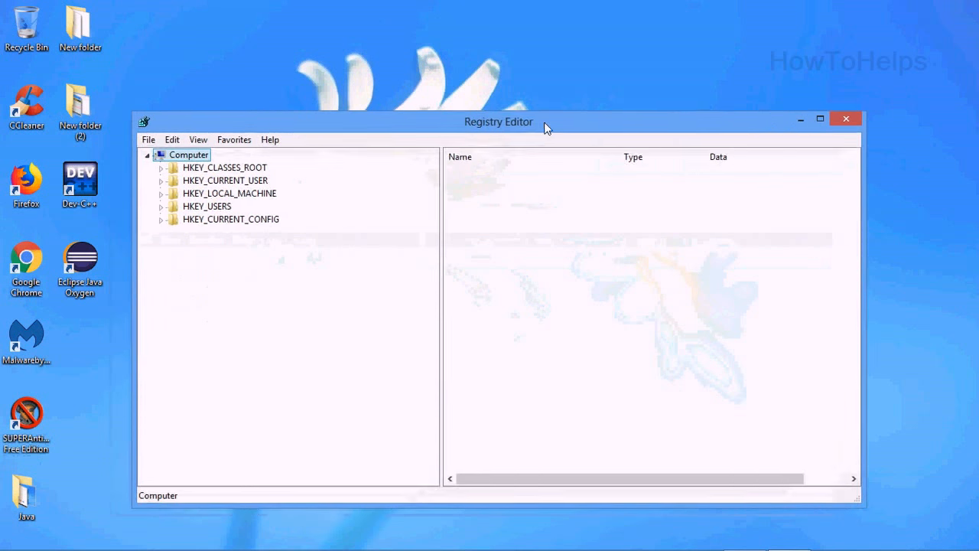
drag(546, 126, 555, 88)
Step: Open the registry key HKEY_LOCAL_MACHINE\SOFTWARE\Policies\Microsoft\Windows Defender
click(232, 149)
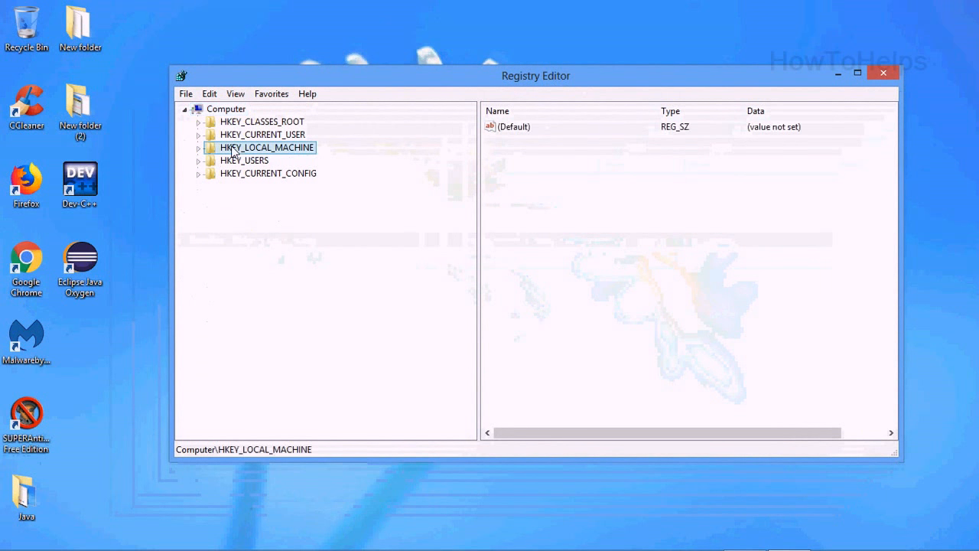
click(199, 150)
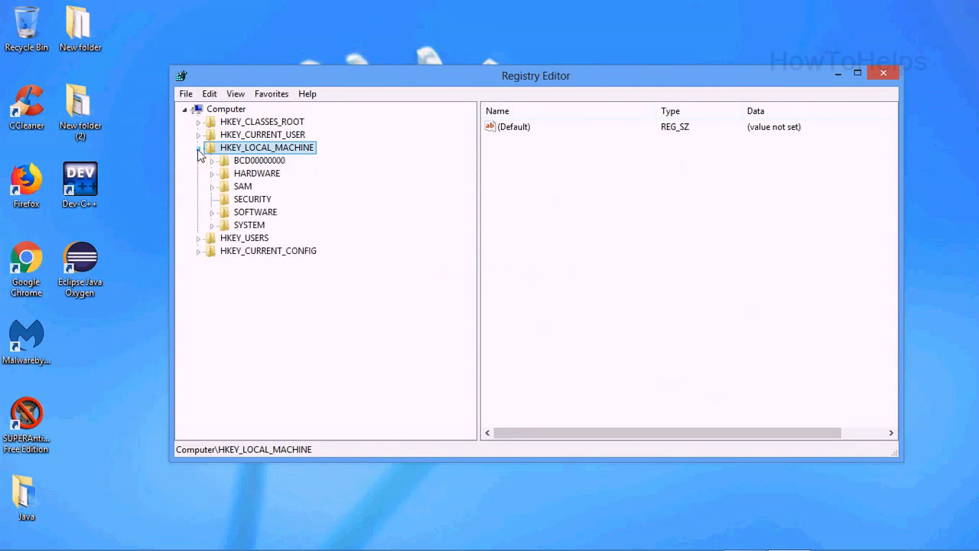
click(246, 214)
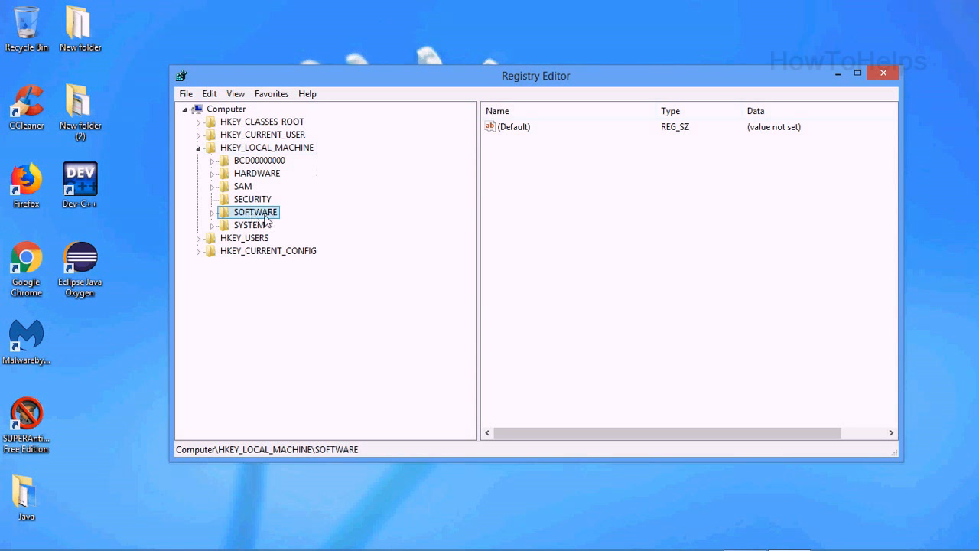
click(213, 214)
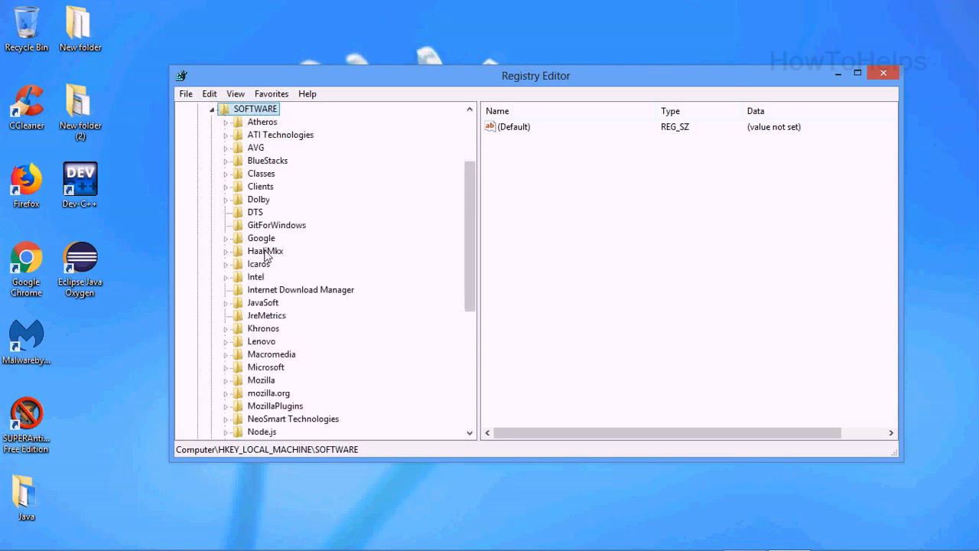
drag(469, 192, 476, 318)
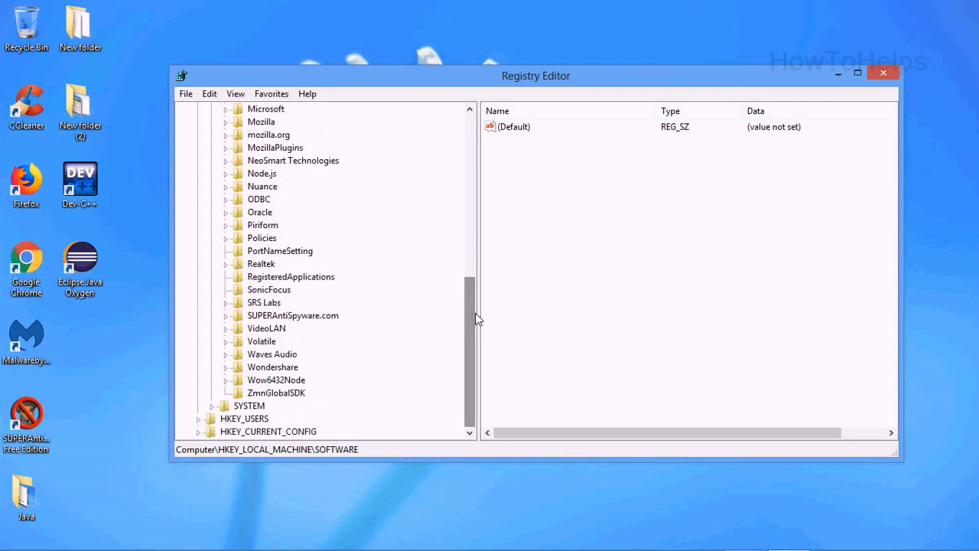
click(252, 240)
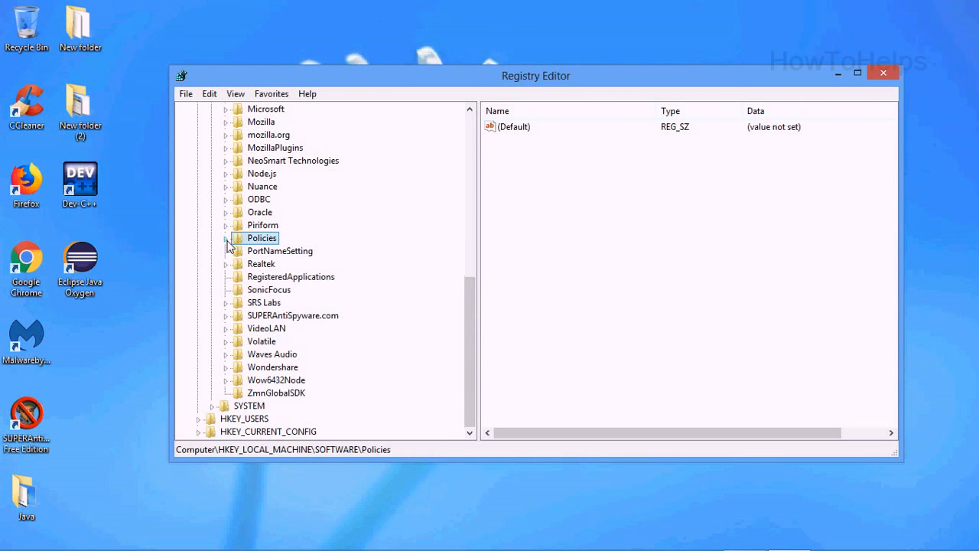
click(227, 239)
click(264, 264)
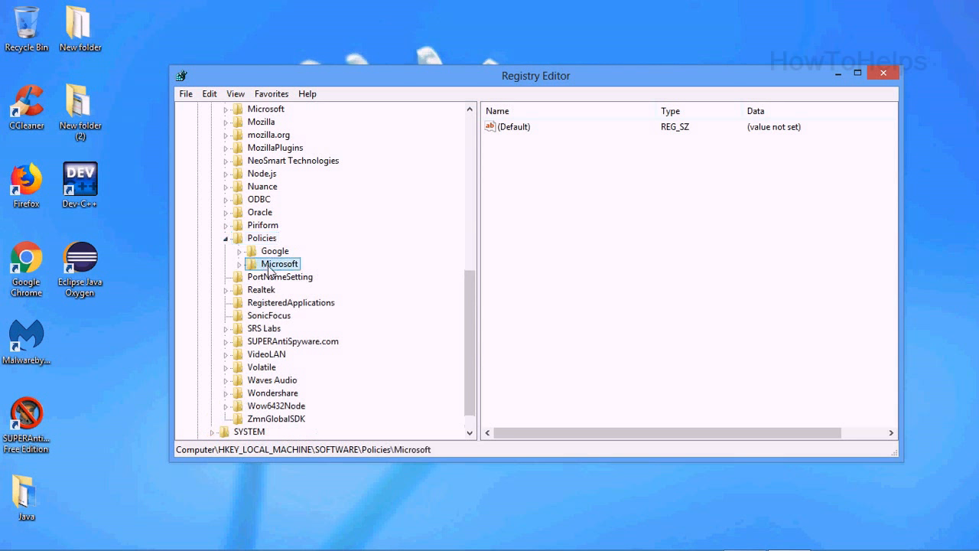
click(240, 264)
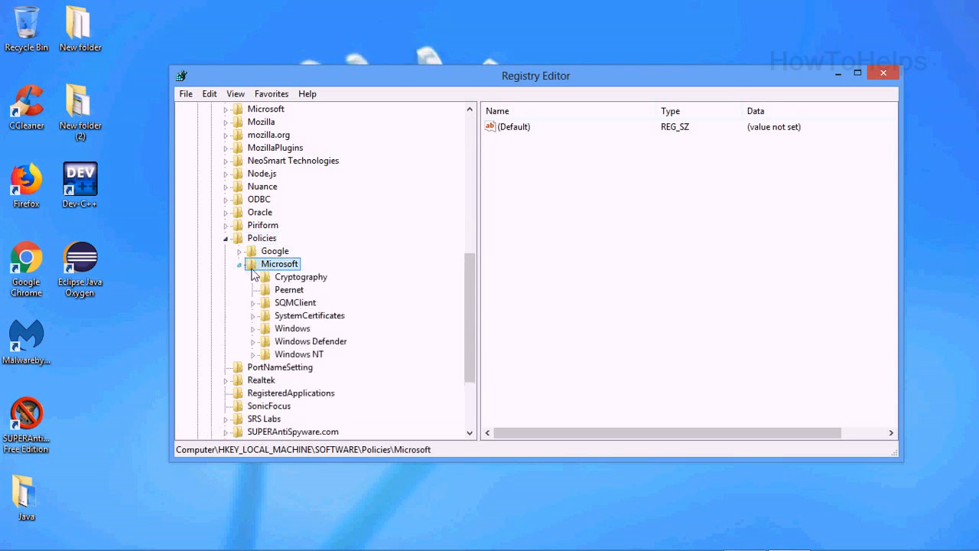
click(304, 342)
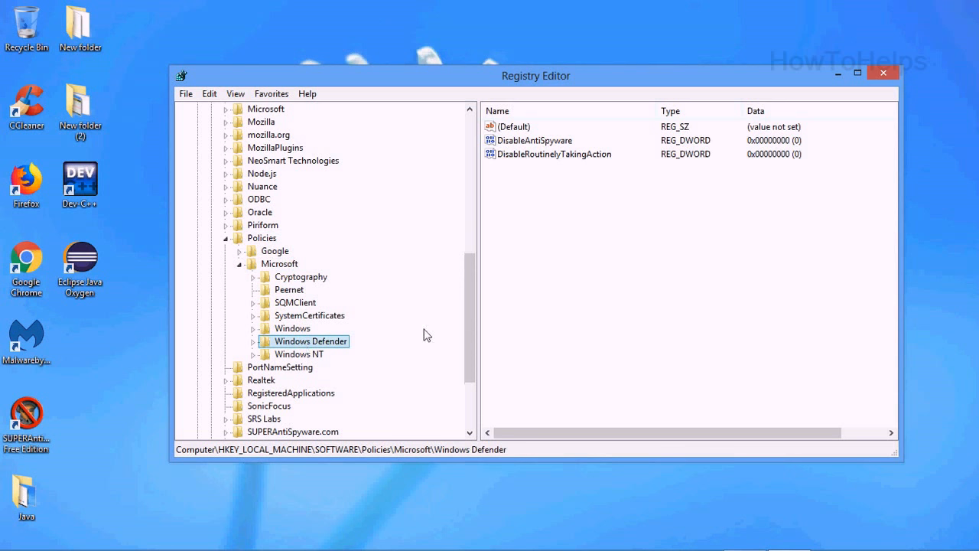
Step: Retrace the key path from HKEY_LOCAL_MACHINE through SOFTWARE, Policies and Microsoft back to Windows Defender
drag(471, 335, 455, 153)
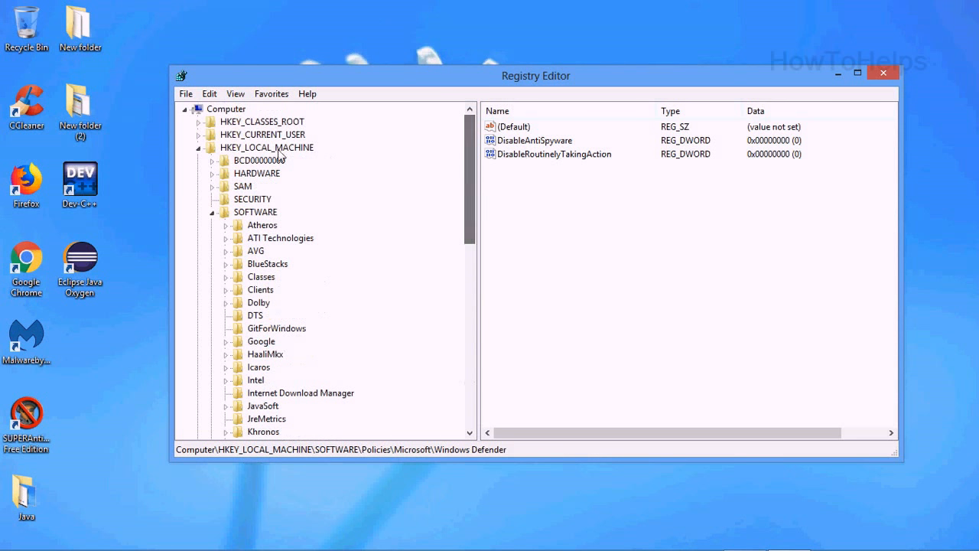
click(251, 149)
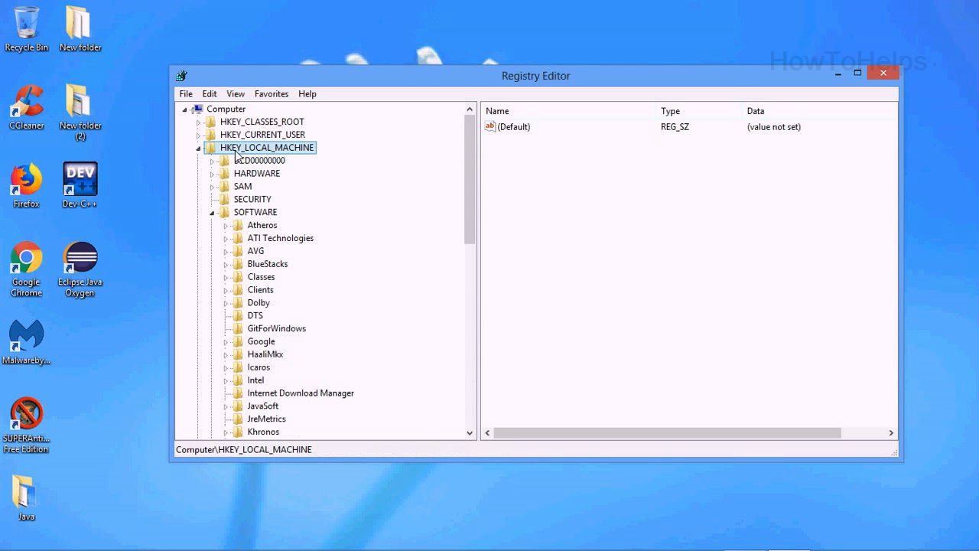
click(255, 213)
drag(468, 205, 430, 321)
click(255, 277)
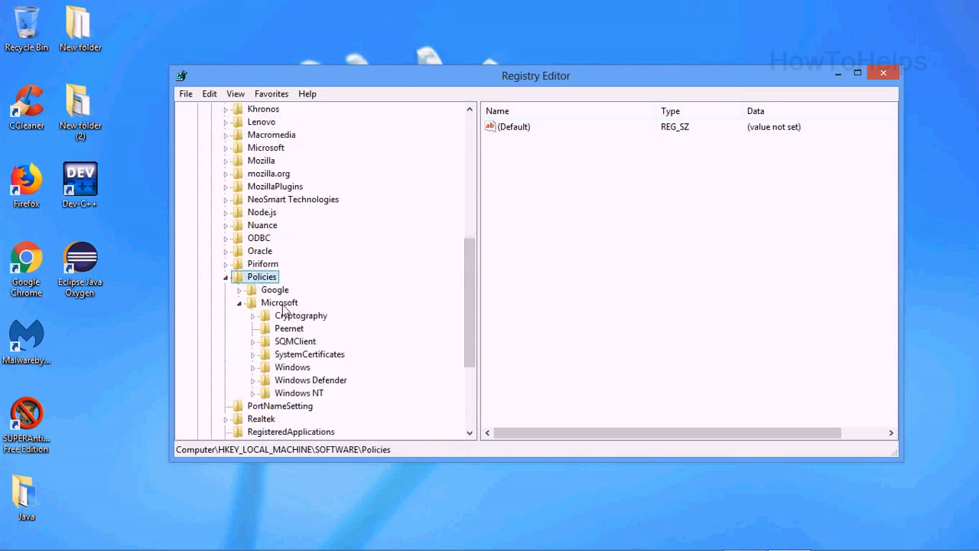
click(283, 305)
drag(471, 308, 465, 360)
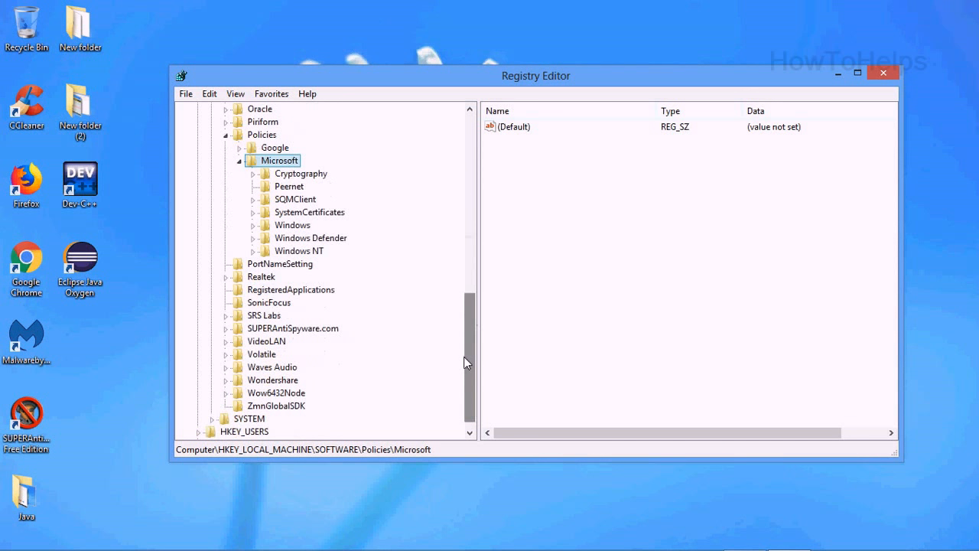
click(310, 237)
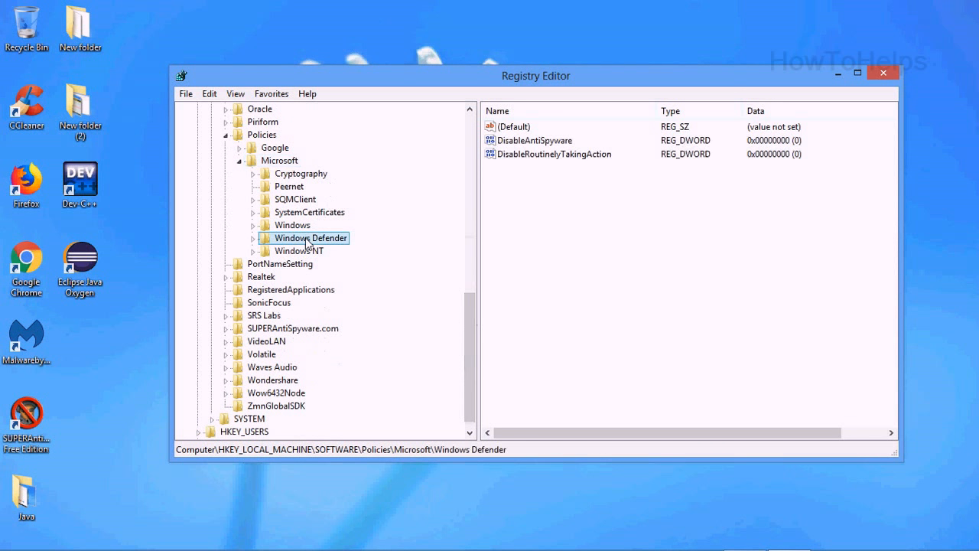
Step: Set the DisableAntiSpyware DWORD's value data to 1 and review the saved value
click(549, 144)
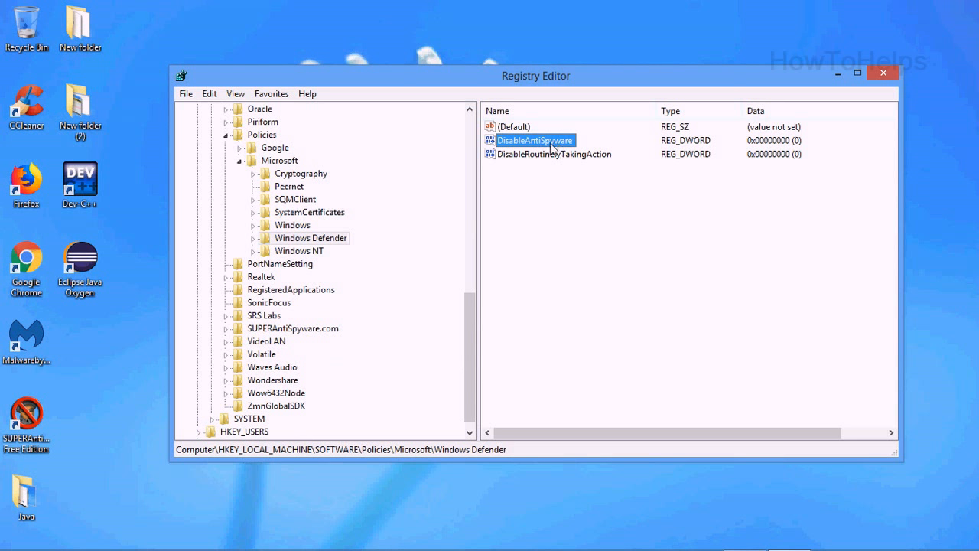
double_click(552, 145)
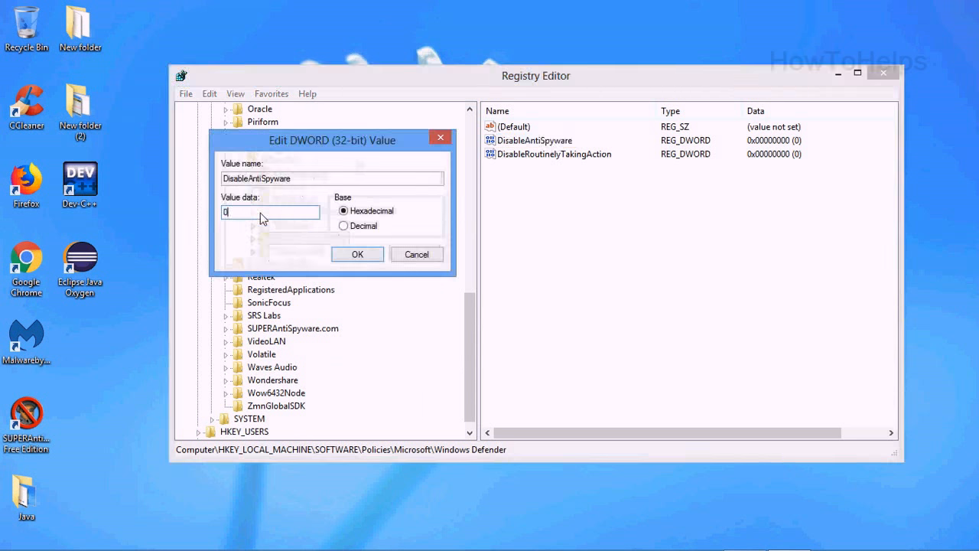
click(350, 254)
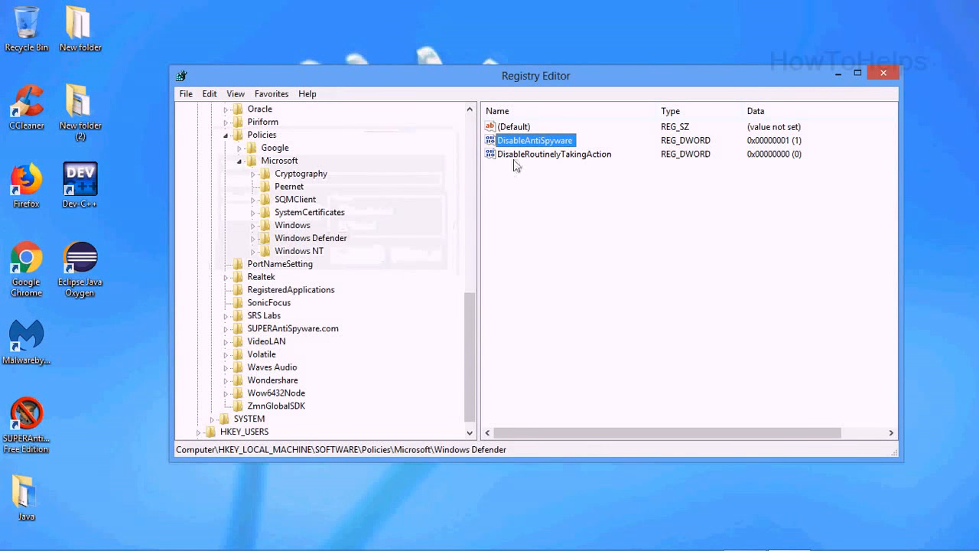
click(537, 155)
double_click(534, 140)
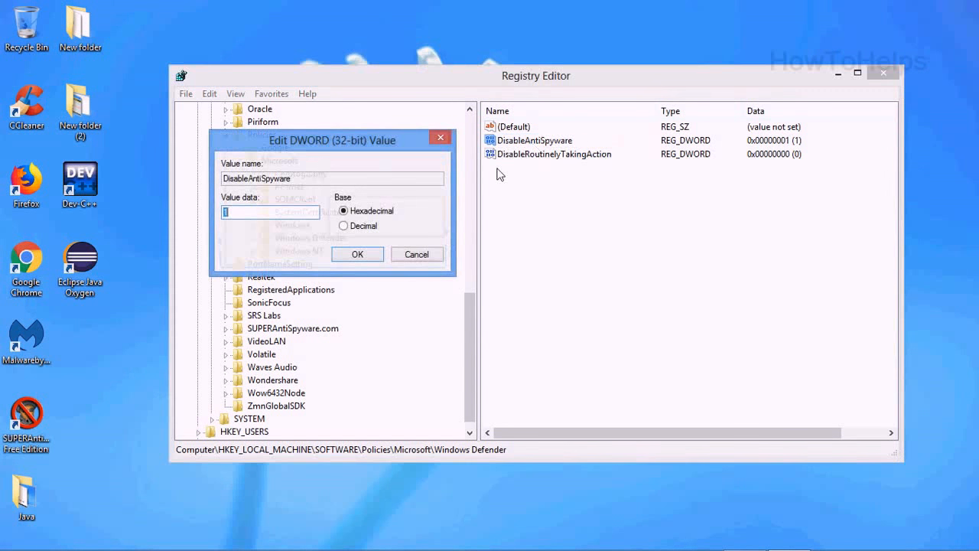
click(353, 255)
Step: Set the DisableRoutinelyTakingAction DWORD's value data to 1 and close the Registry Editor
double_click(531, 156)
click(290, 215)
key(BackSpace)
text(1)
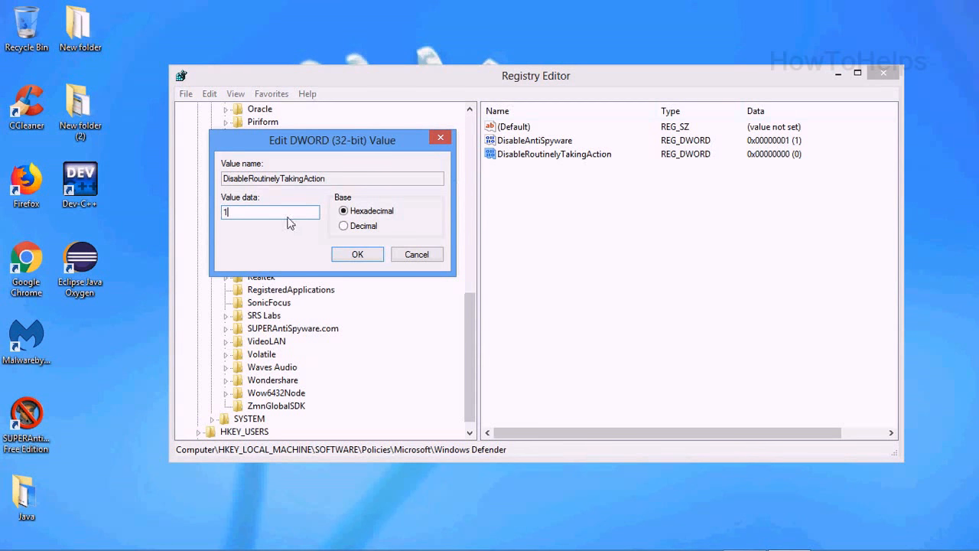
click(358, 259)
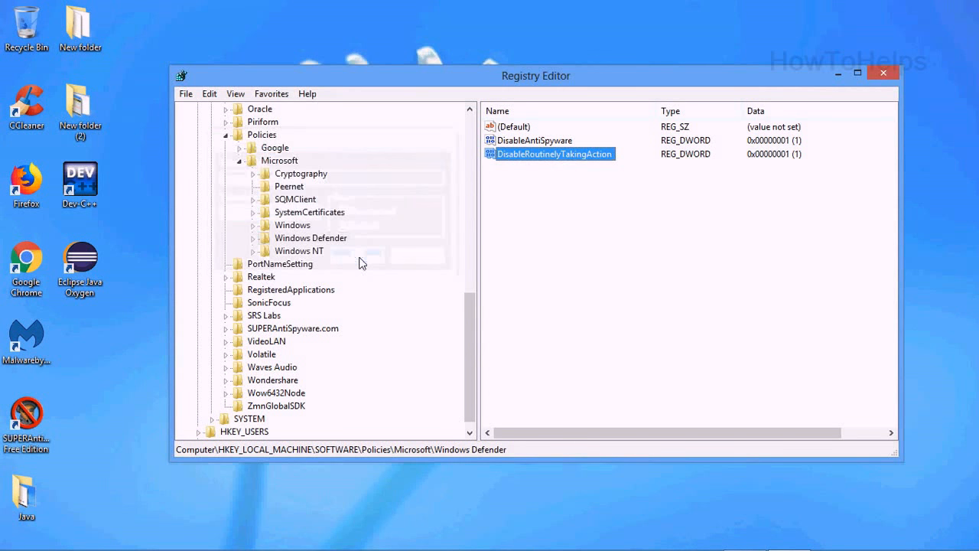
click(721, 183)
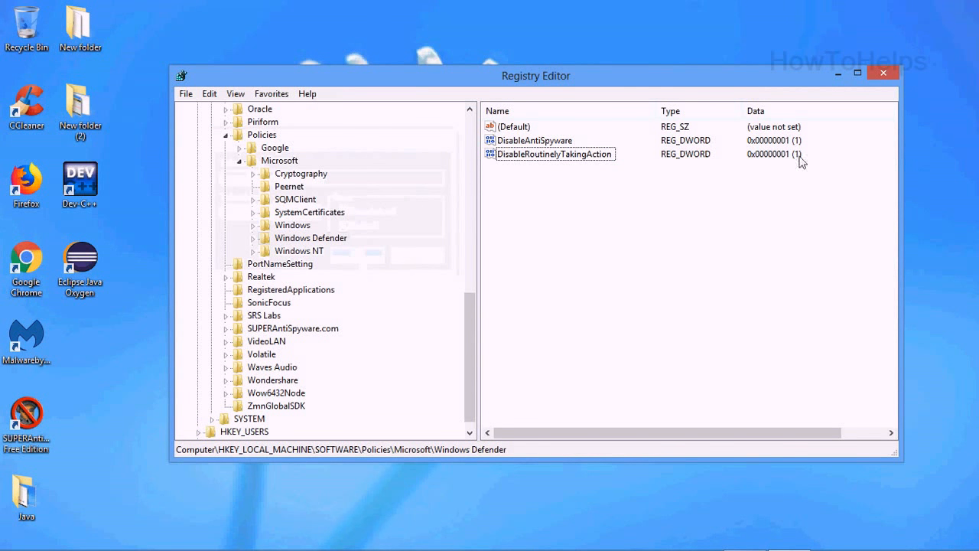
click(884, 76)
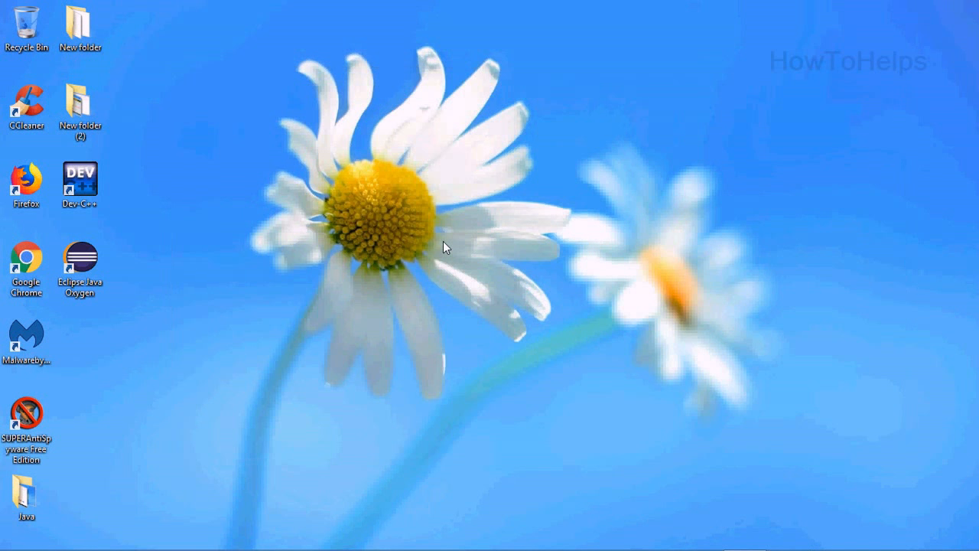
Step: Search the system settings for "group policy" and open Edit group policy
key(super)
text(gr)
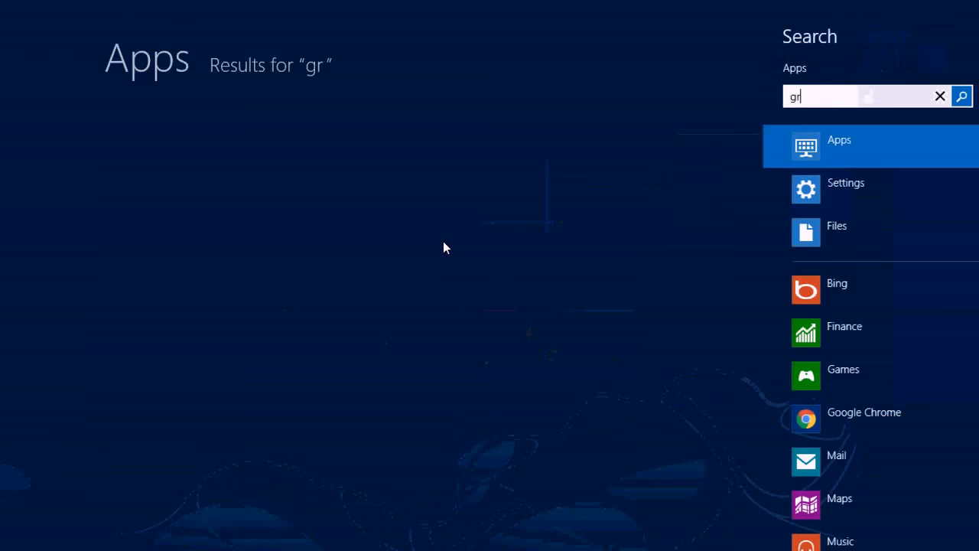
text(oup)
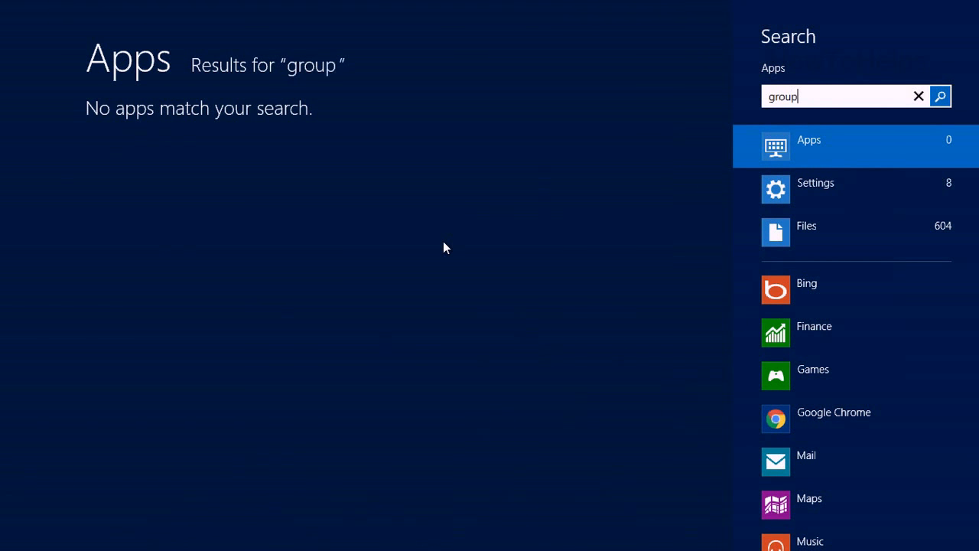
text( policy)
drag(834, 93, 744, 109)
click(842, 94)
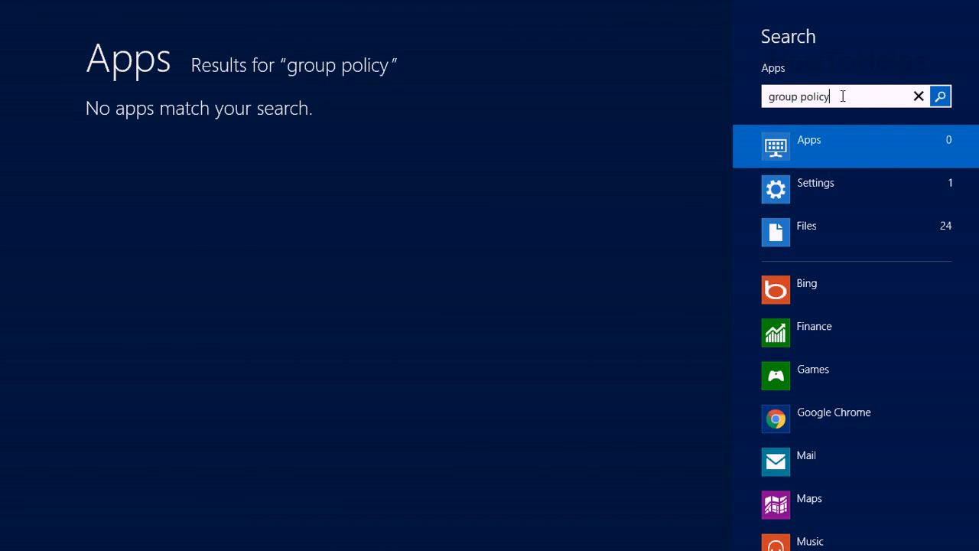
click(866, 196)
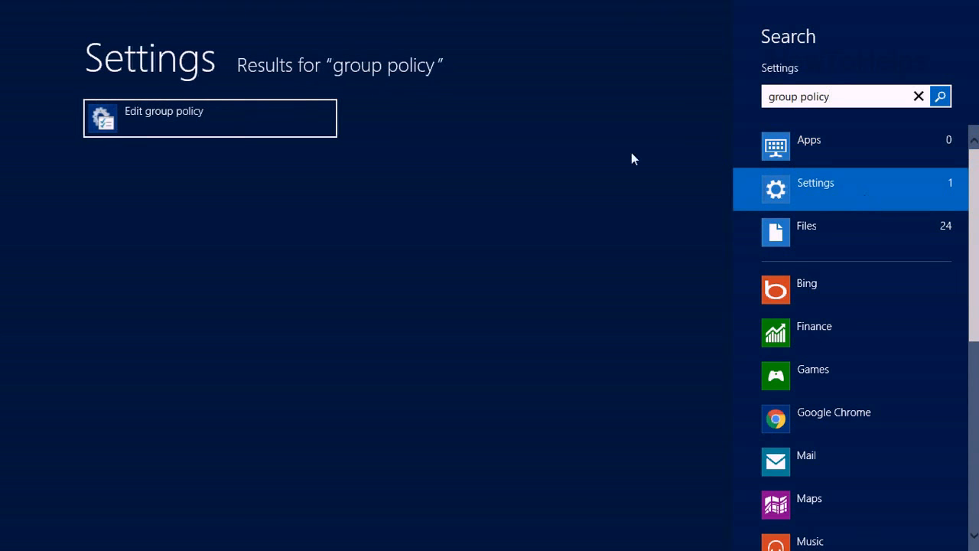
click(231, 128)
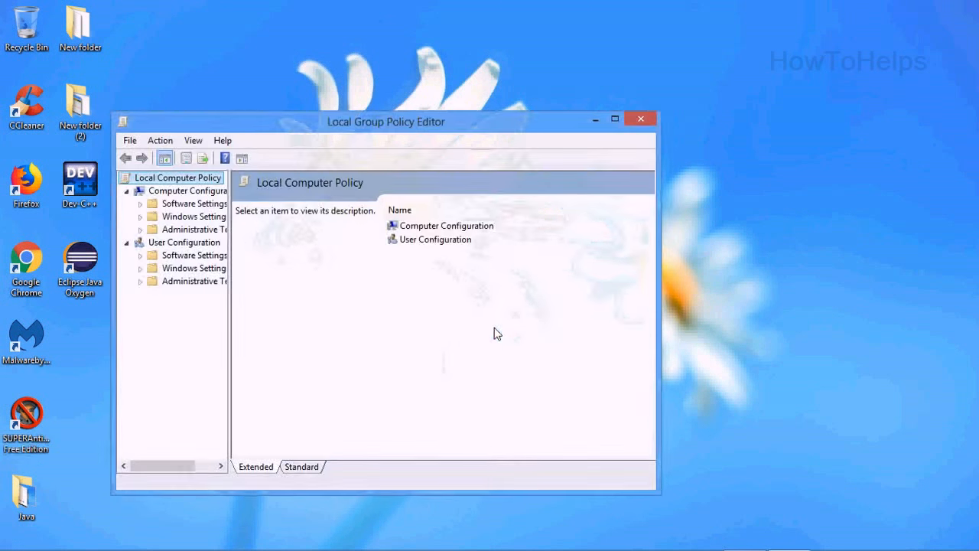
Step: Reposition and widen the Local Group Policy Editor window, and widen its tree pane to show the full folder names
drag(403, 124, 483, 101)
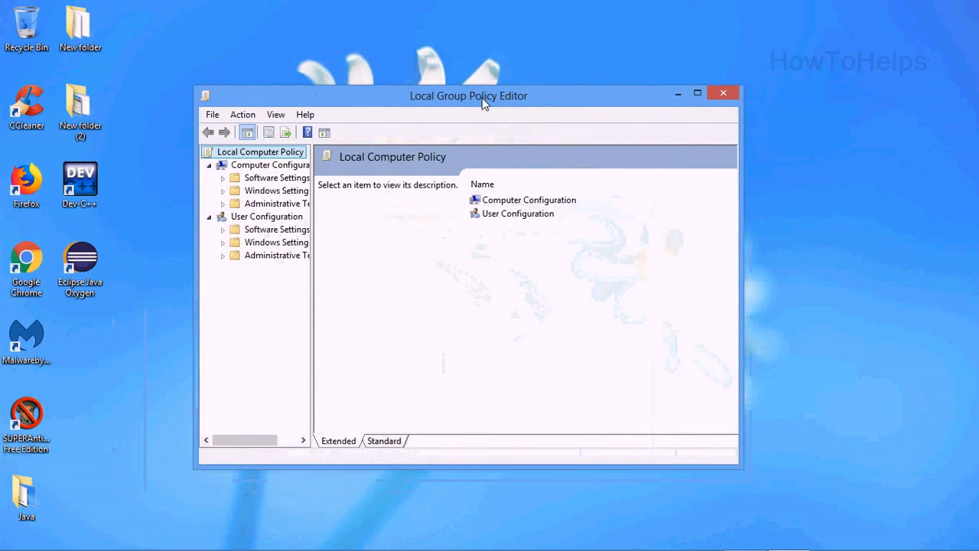
drag(741, 155, 889, 146)
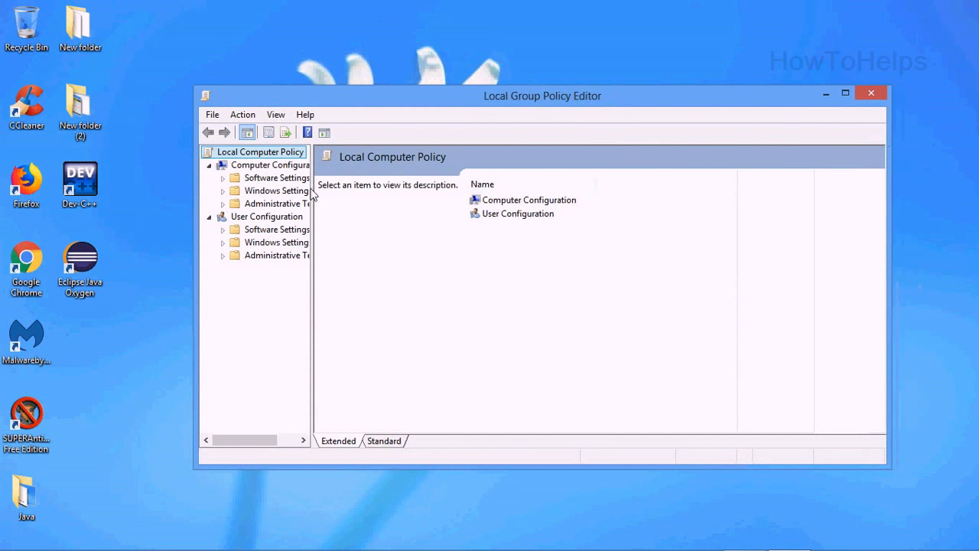
drag(312, 195, 375, 192)
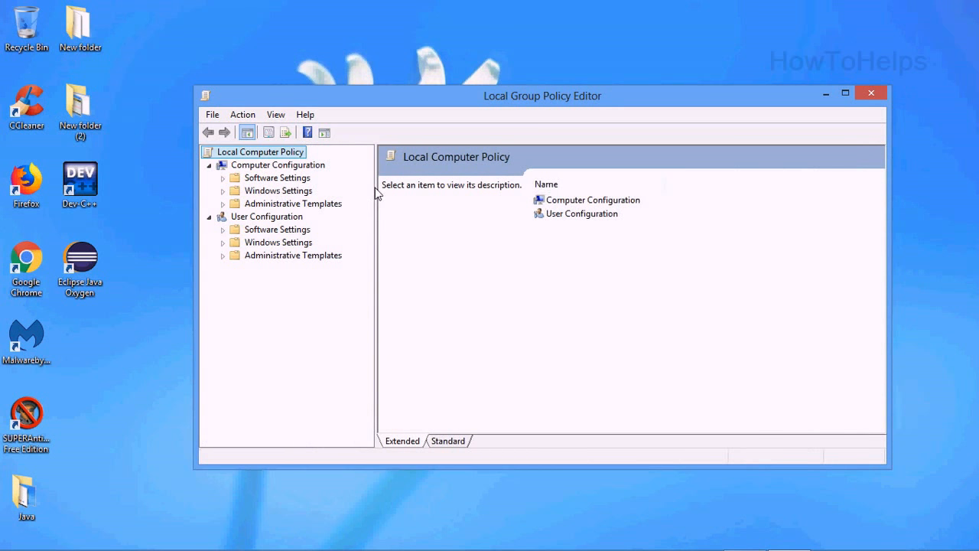
Step: Open the Windows Components folder under Computer Configuration's Administrative Templates
click(240, 166)
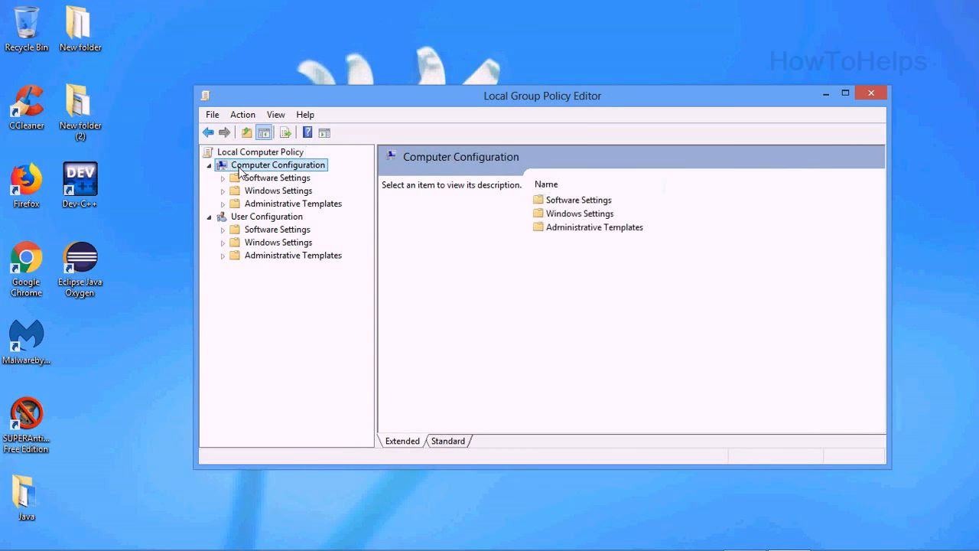
click(269, 205)
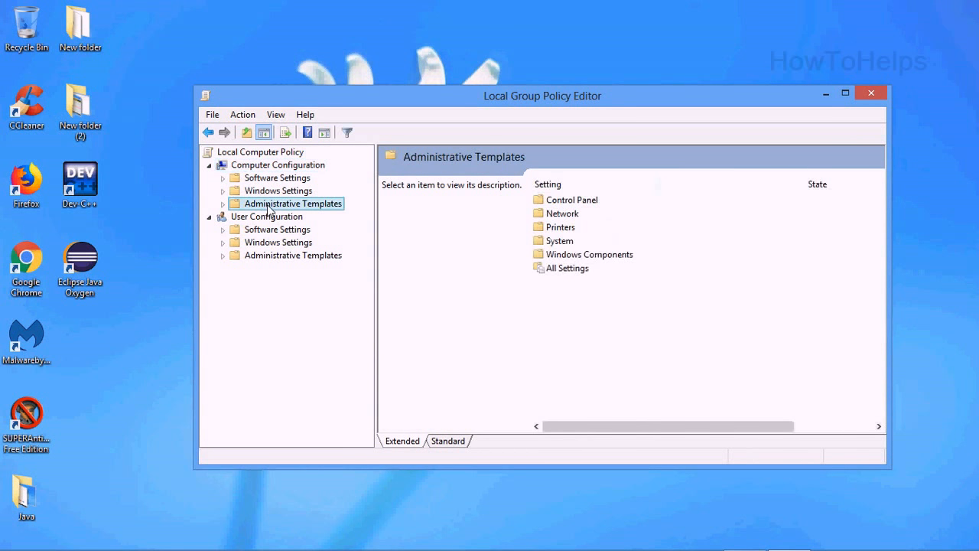
click(570, 257)
double_click(570, 257)
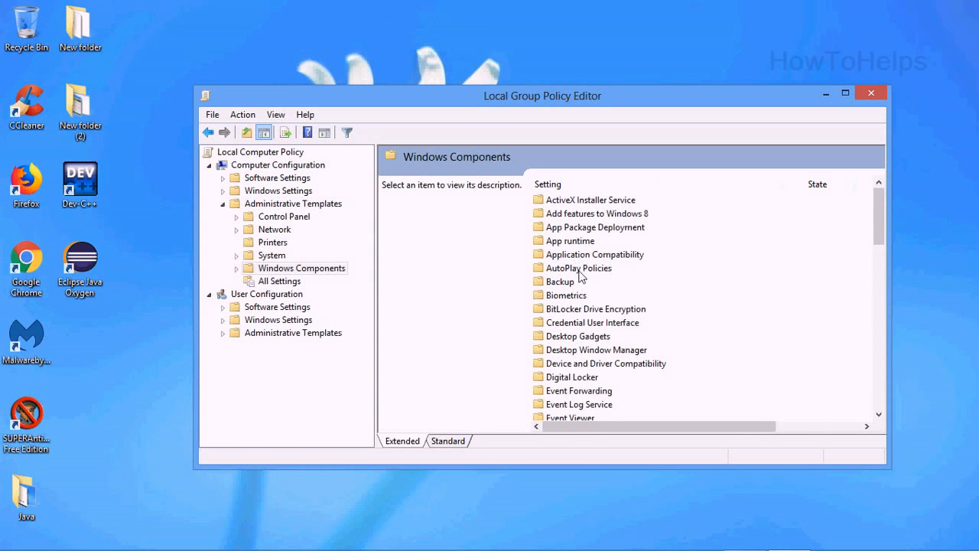
Step: Open the Windows Defender folder inside Windows Components to list its policy settings
drag(878, 217, 878, 400)
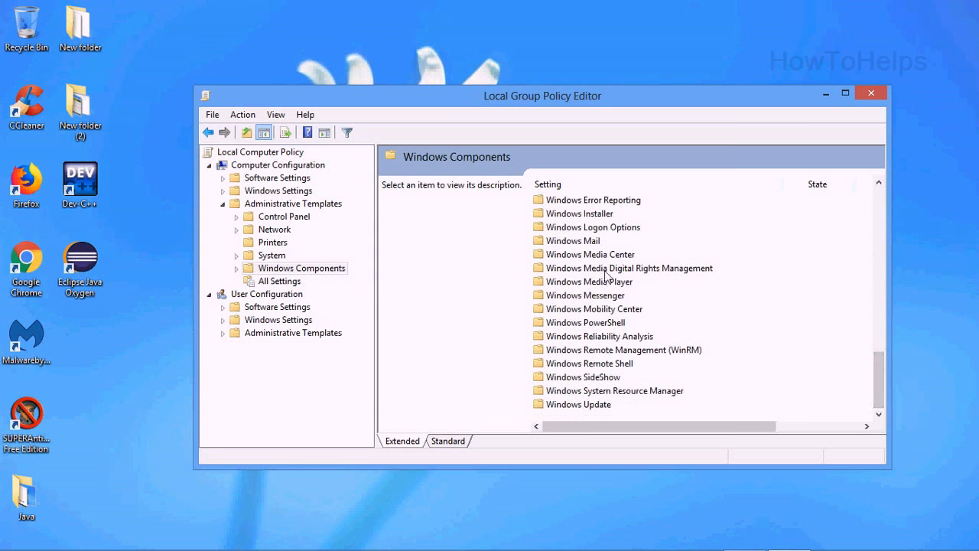
drag(874, 390, 875, 355)
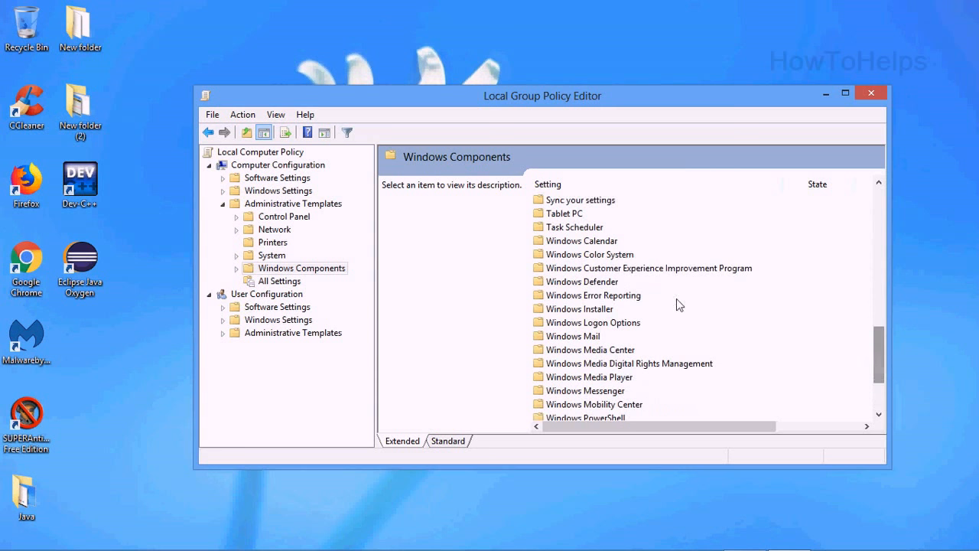
double_click(589, 284)
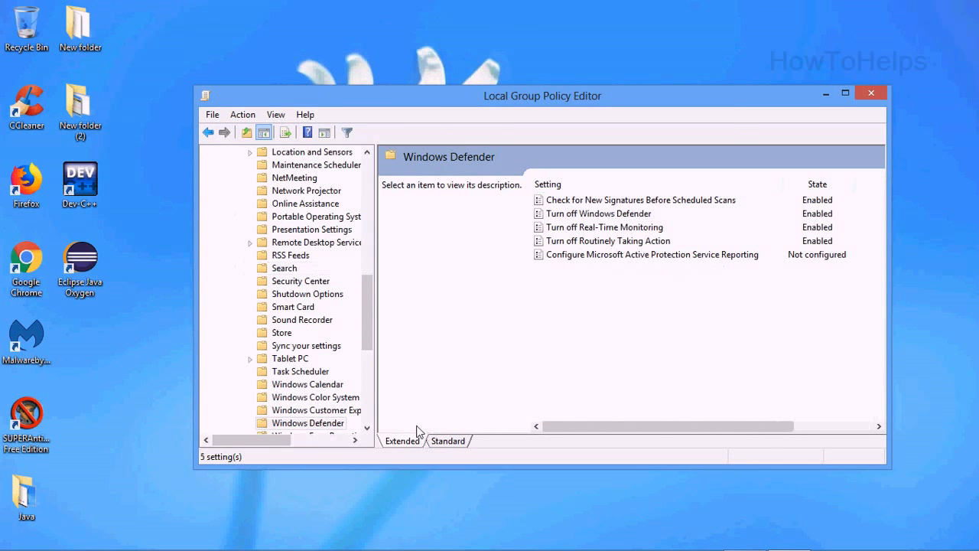
Step: Collapse Computer Configuration's Administrative Templates and reopen the Windows Defender folder through Windows Components
drag(367, 306, 367, 189)
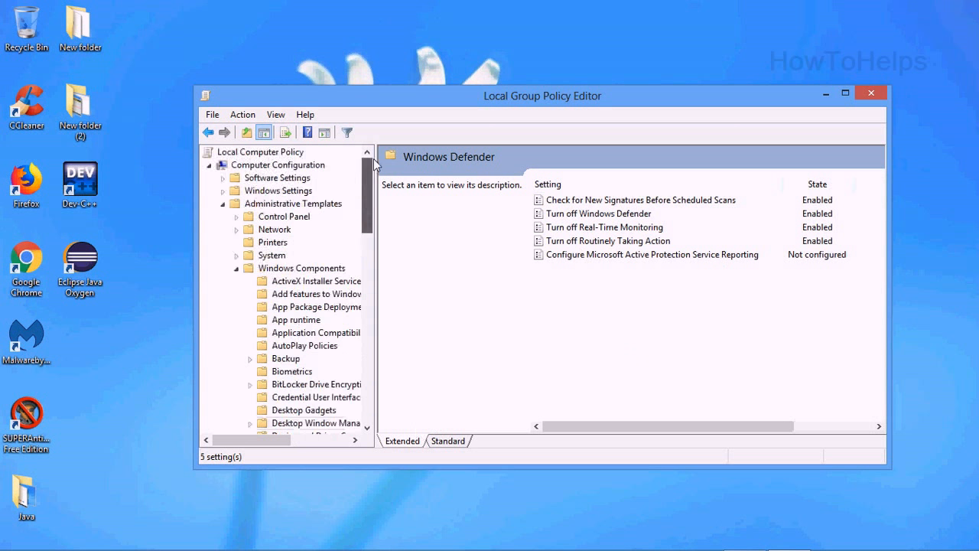
double_click(232, 203)
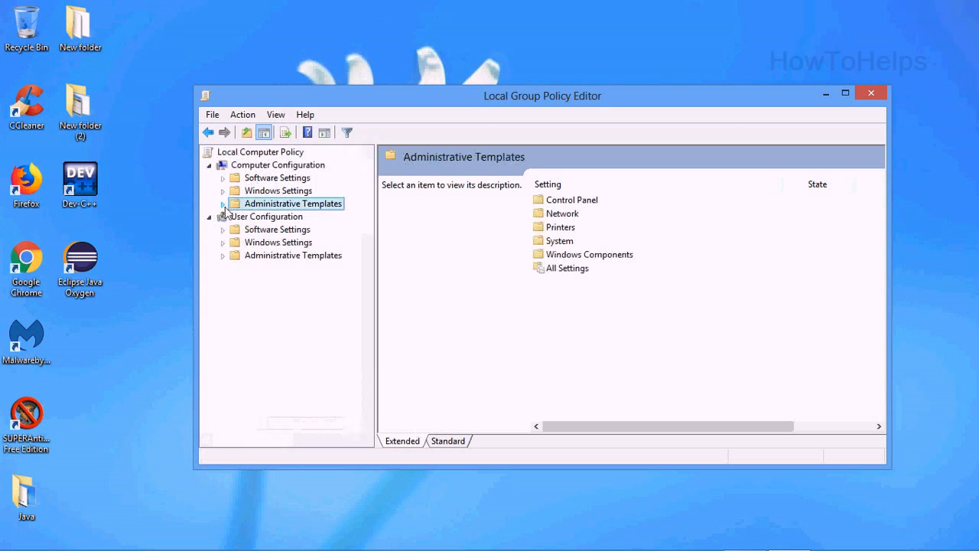
click(250, 170)
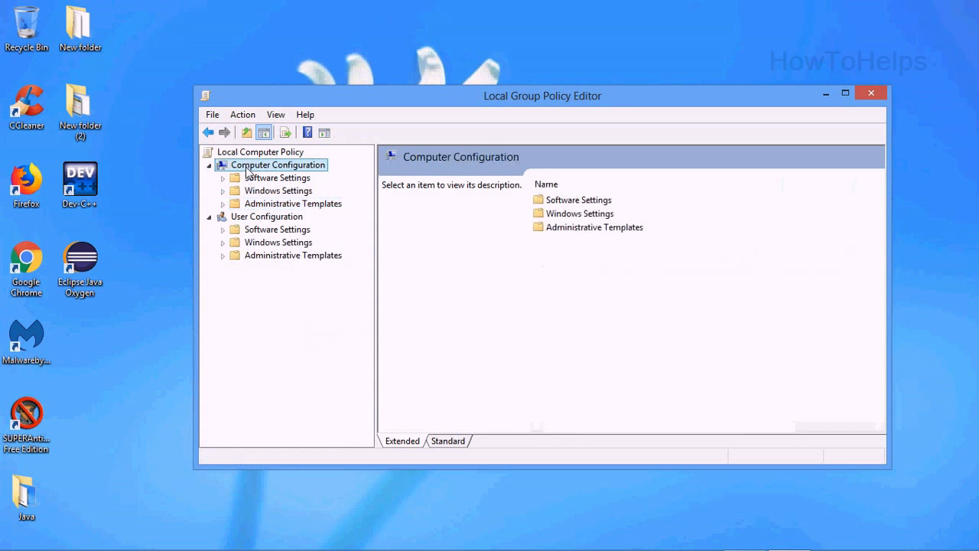
click(269, 205)
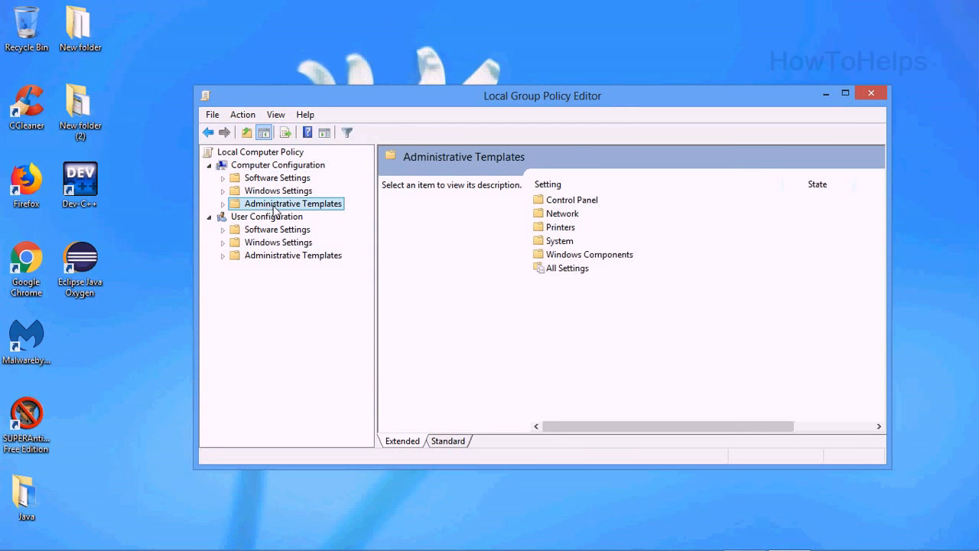
double_click(573, 256)
drag(874, 202, 872, 382)
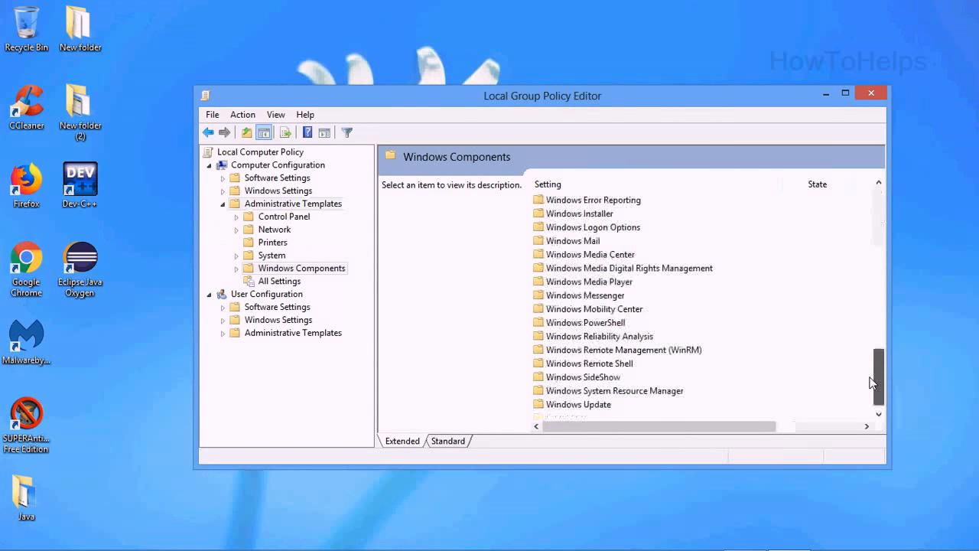
scroll(872, 382, up, 3)
click(604, 336)
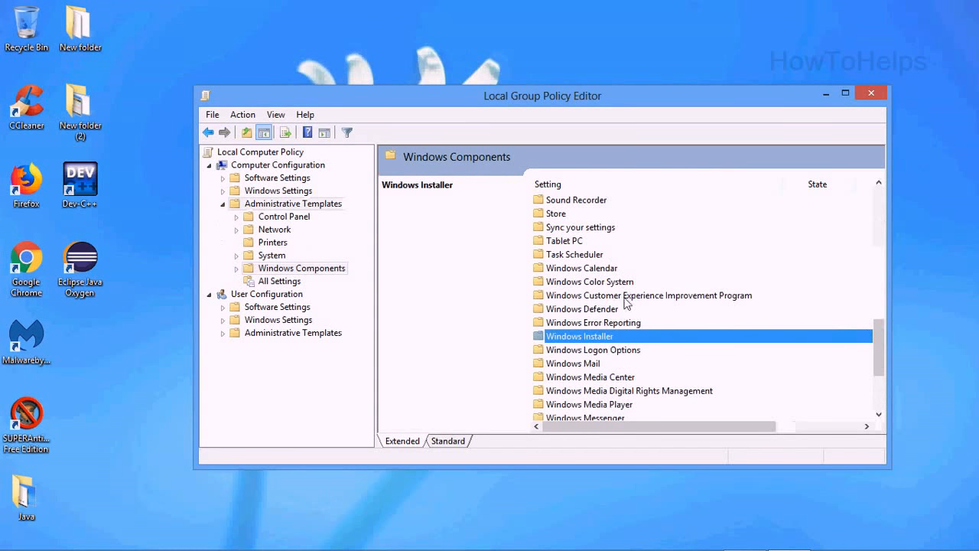
double_click(604, 309)
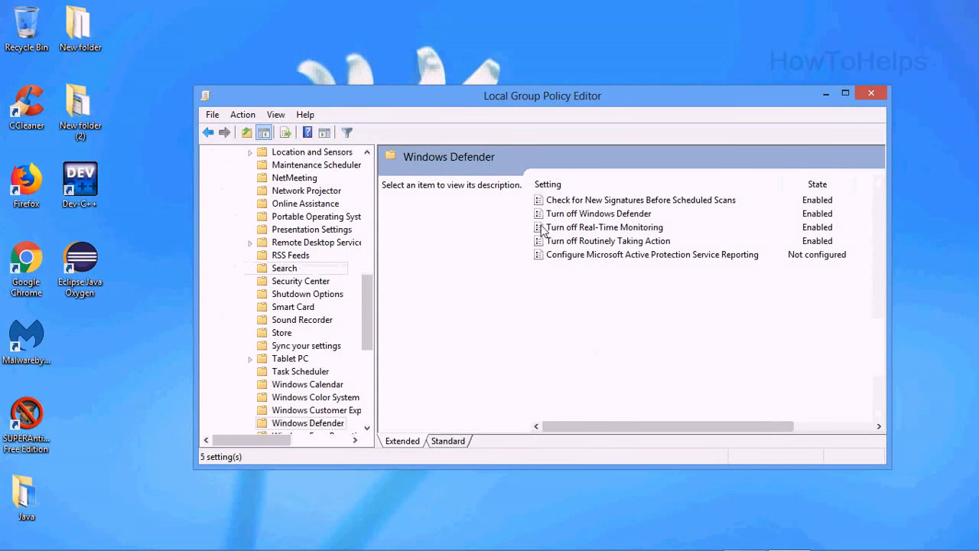
Step: Set the Check for New Signatures Before Scheduled Scans policy to Disabled and apply it
click(577, 217)
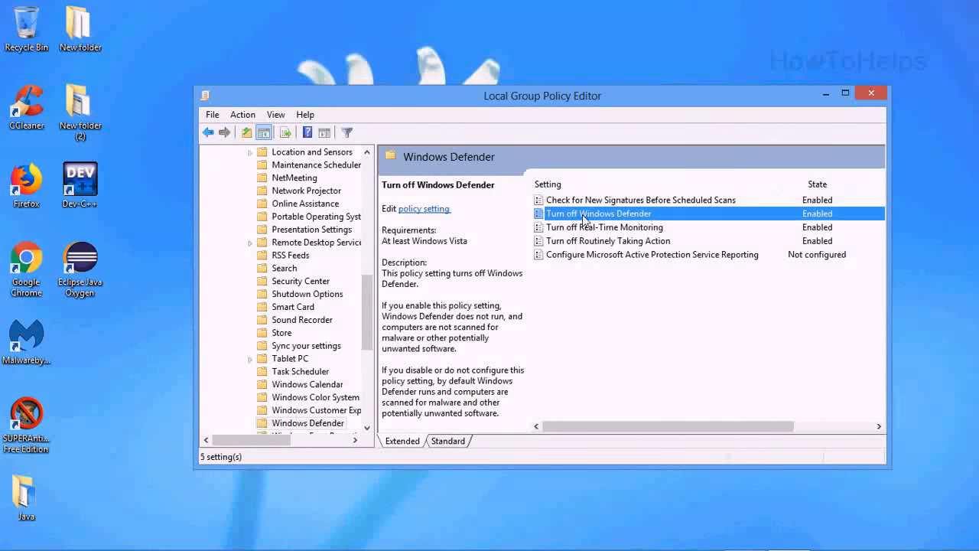
click(587, 203)
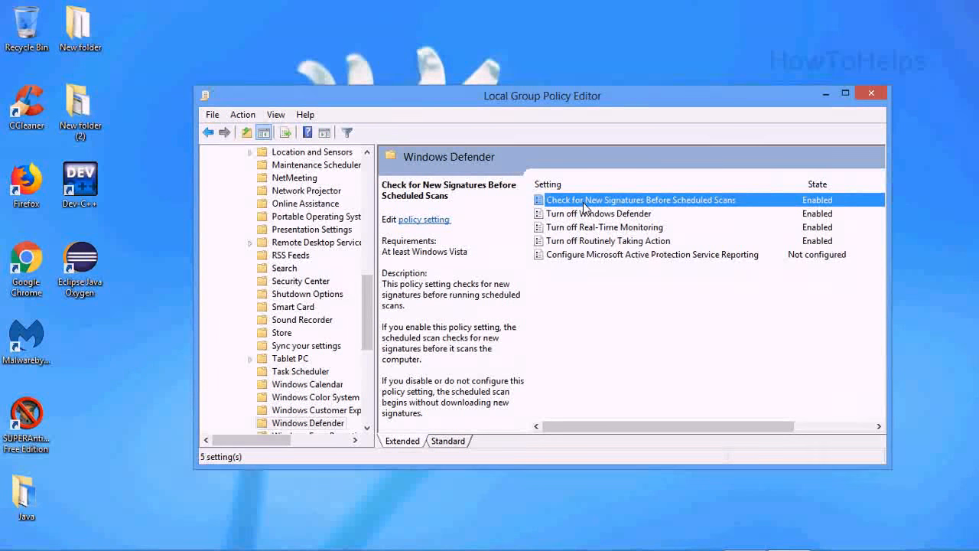
double_click(585, 200)
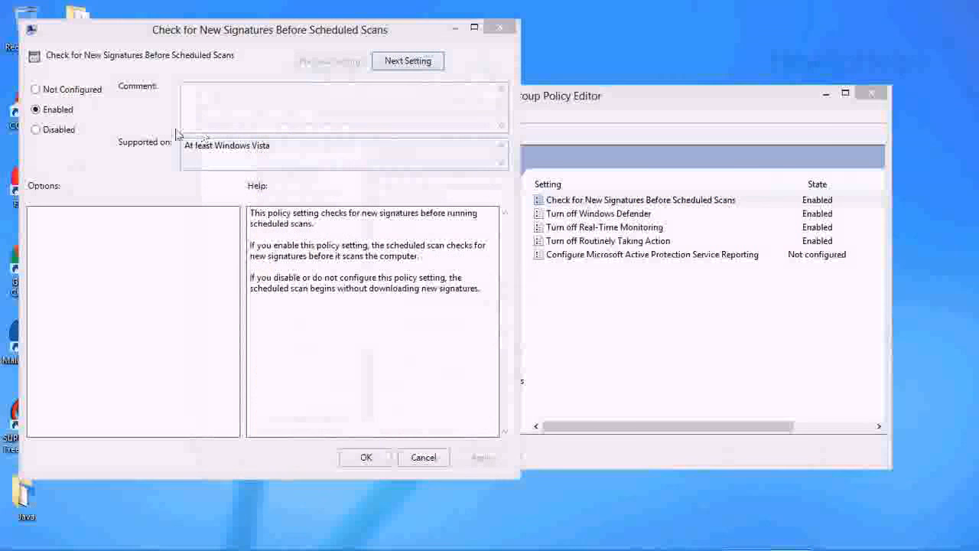
click(44, 132)
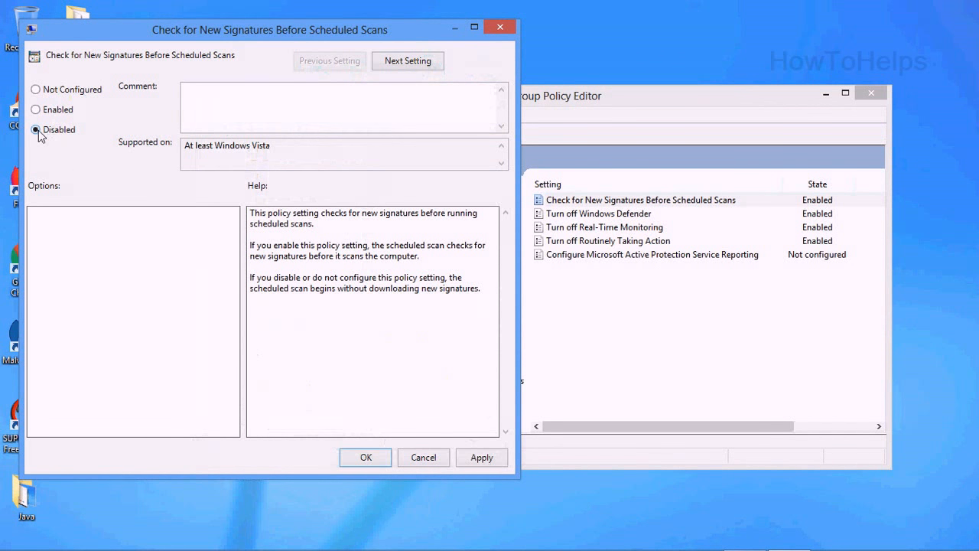
click(483, 459)
click(366, 456)
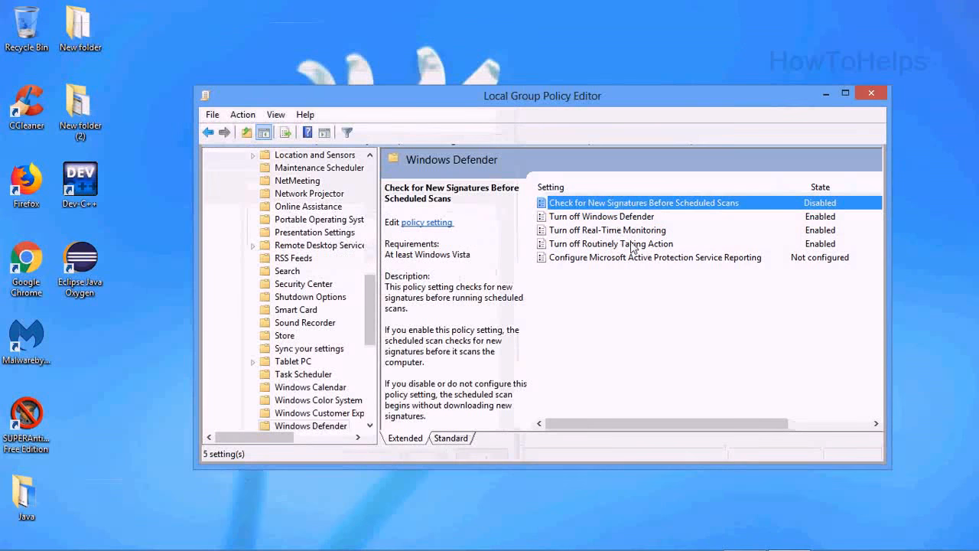
Step: Set the Turn off Windows Defender and Turn off Real-Time Monitoring policies to Disabled and apply both
click(621, 219)
double_click(625, 218)
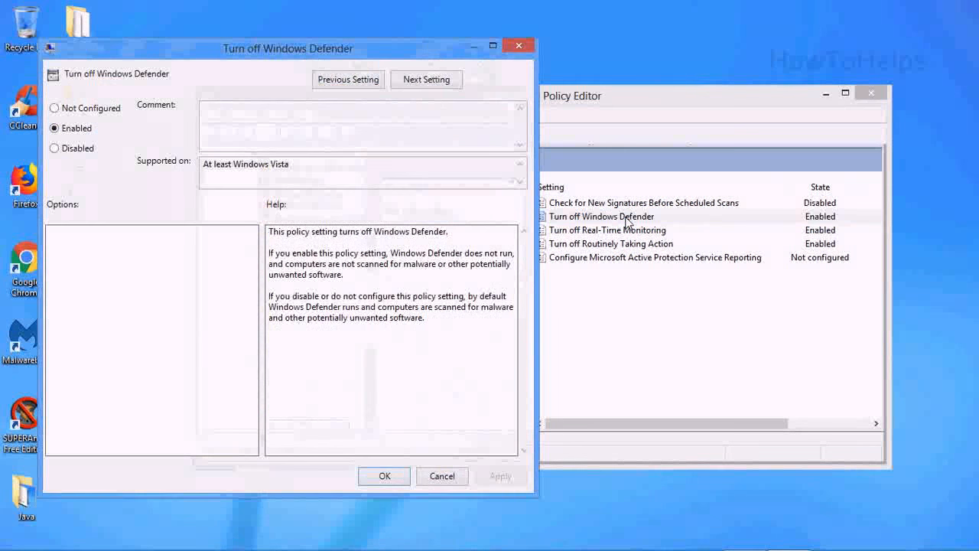
click(72, 150)
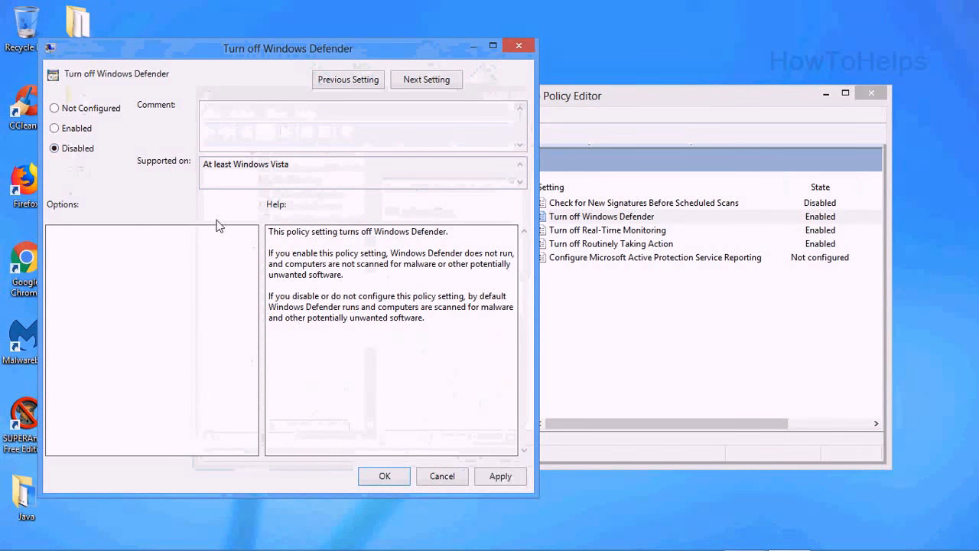
click(500, 476)
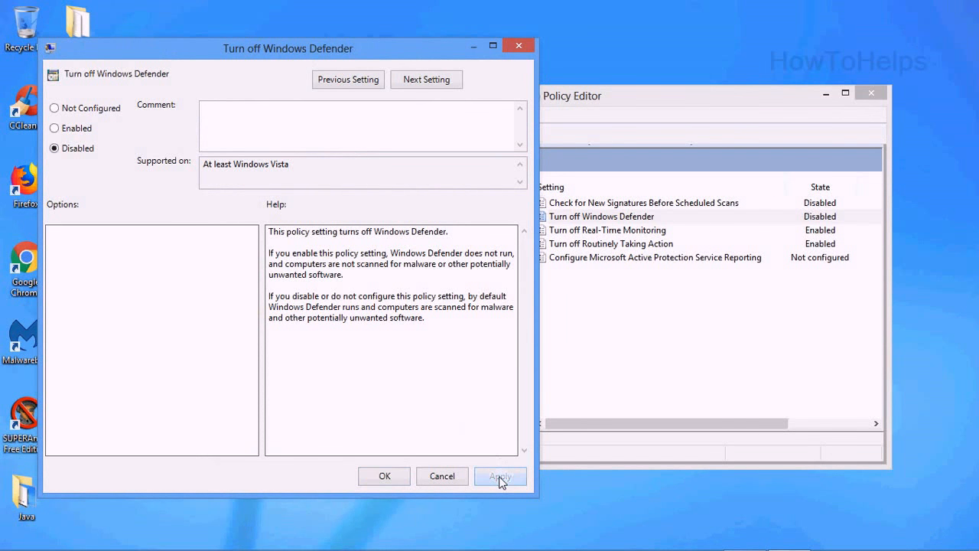
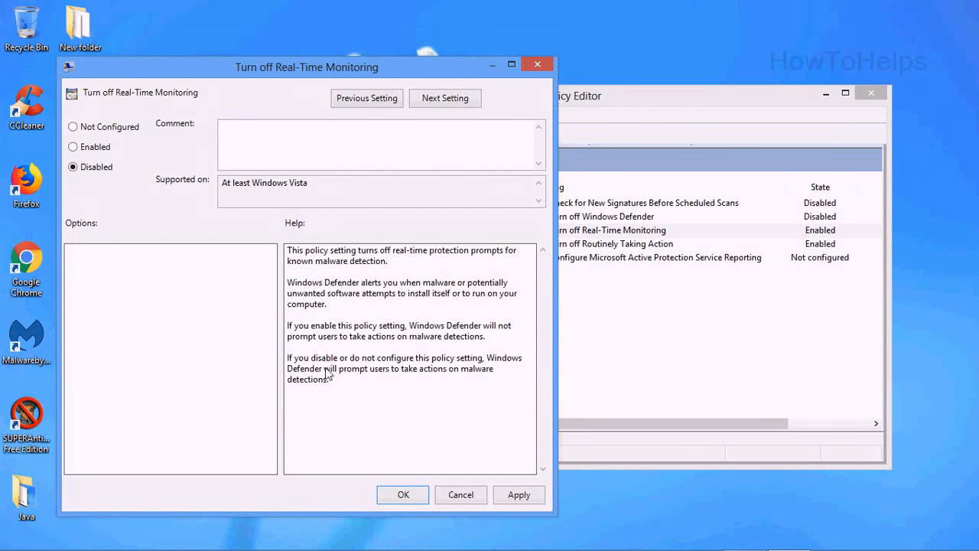
click(516, 494)
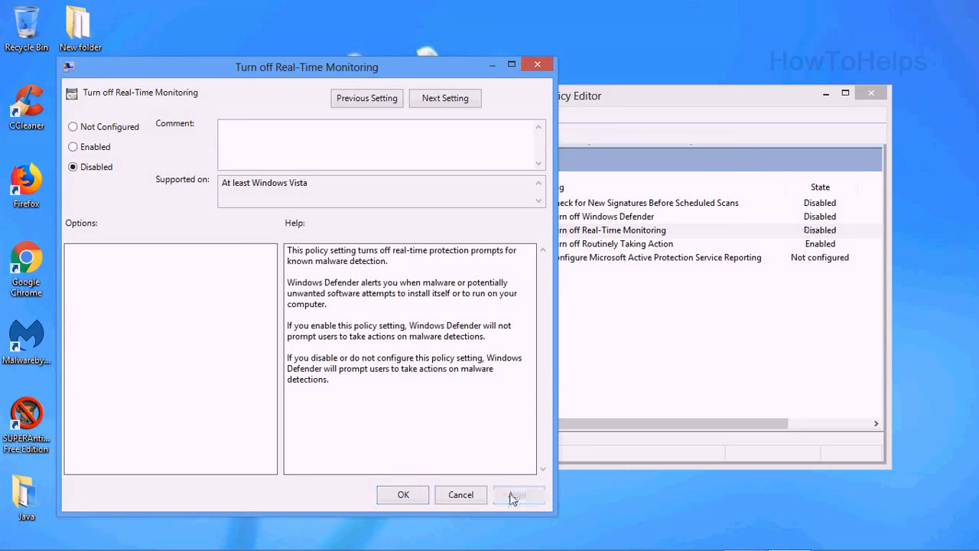
click(403, 495)
Step: Set the Turn off Routinely Taking Action policy to Disabled and apply it
double_click(657, 243)
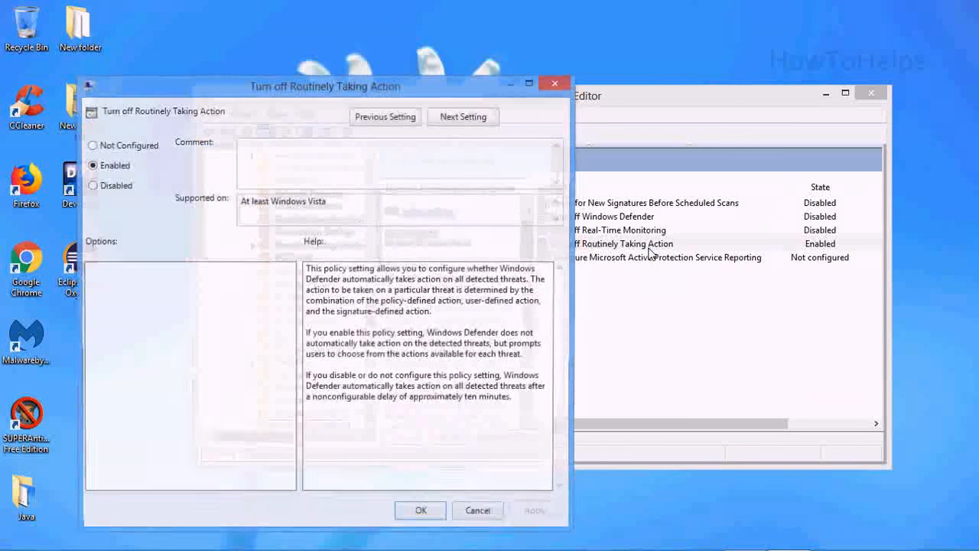
click(119, 187)
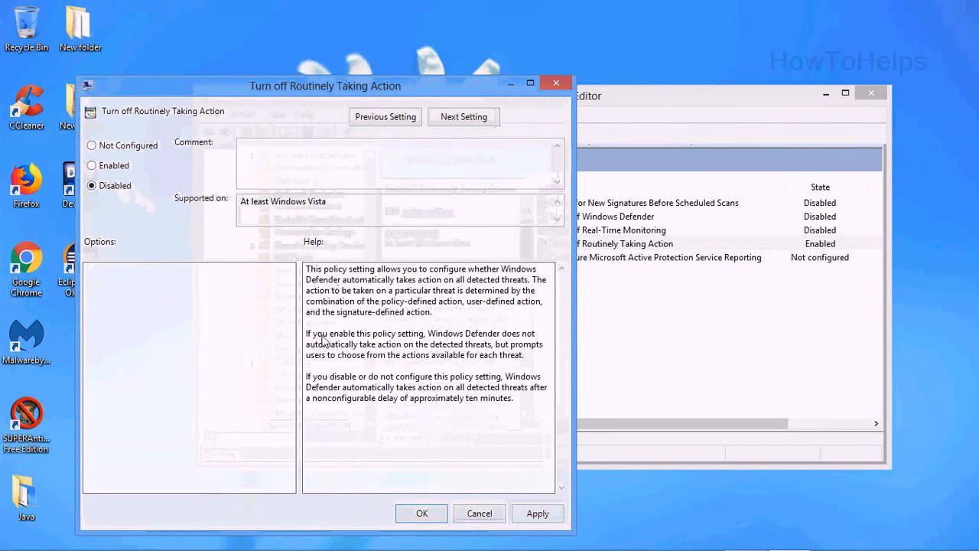
click(524, 514)
click(422, 514)
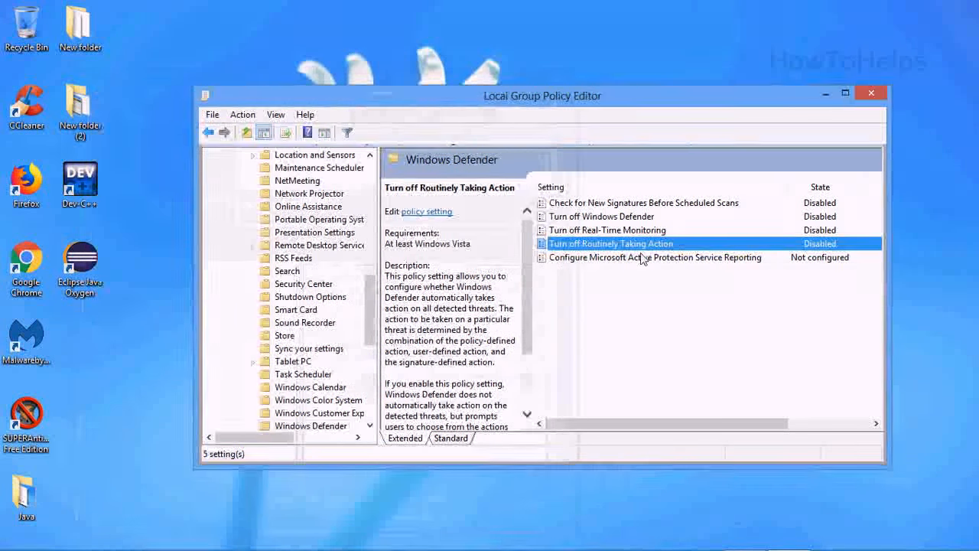
Step: Set the Configure Microsoft Active Protection Service Reporting policy to Disabled and close the Local Group Policy Editor
double_click(665, 257)
click(142, 201)
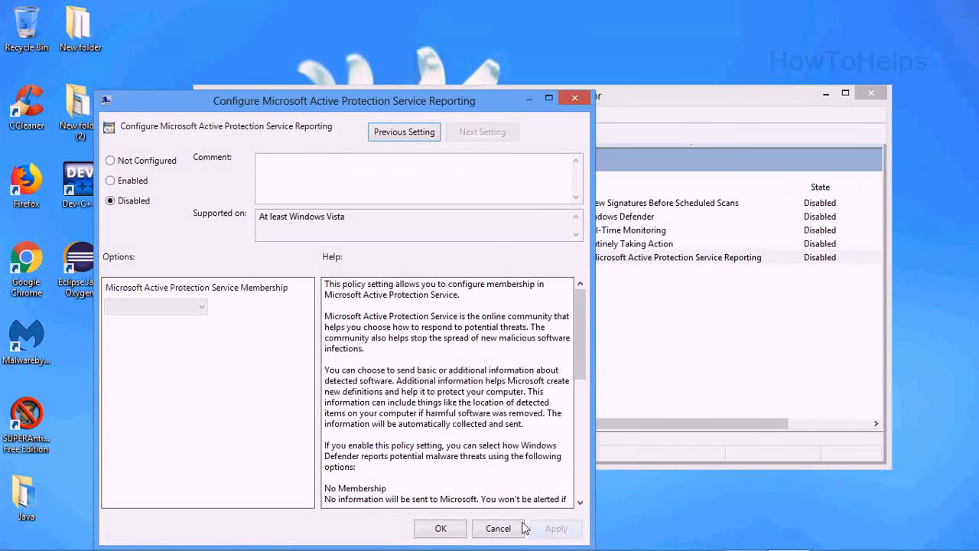
click(452, 533)
click(651, 308)
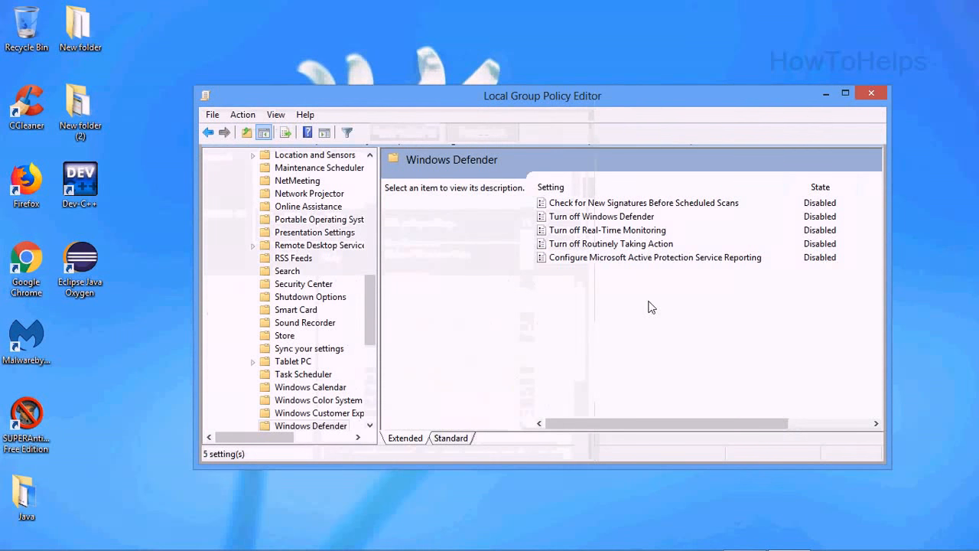
click(870, 92)
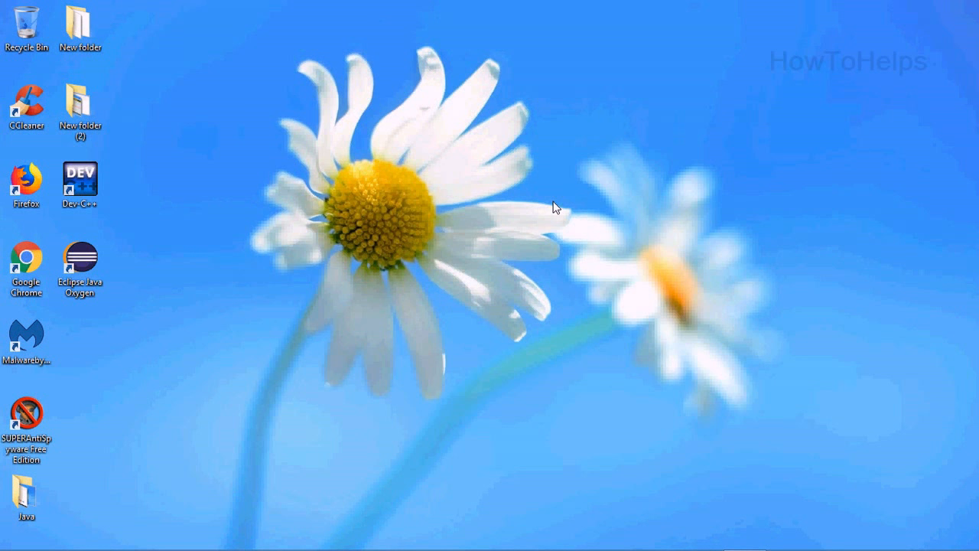
Step: Search the apps for "defe" and open Windows Defender to check its protection status, closing it when done
key(super)
text(defe)
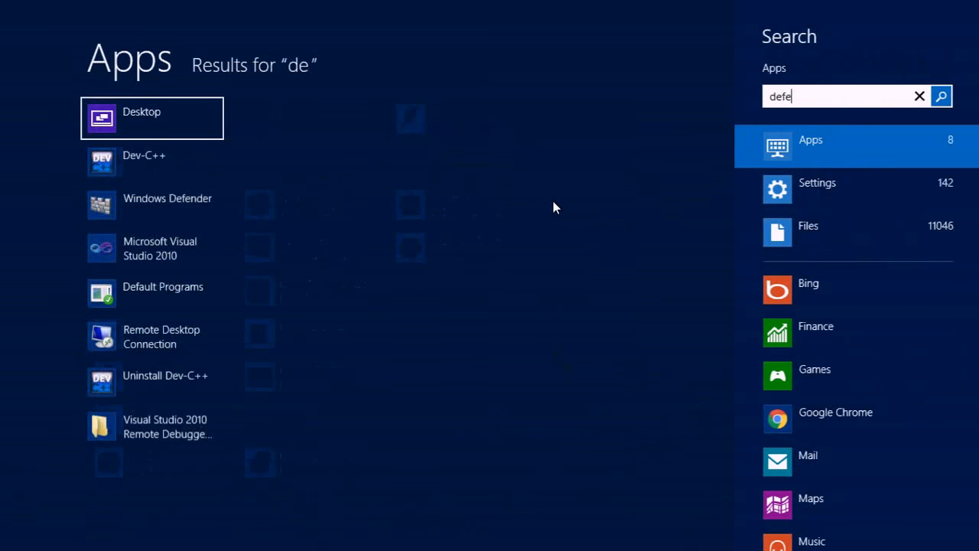
click(186, 130)
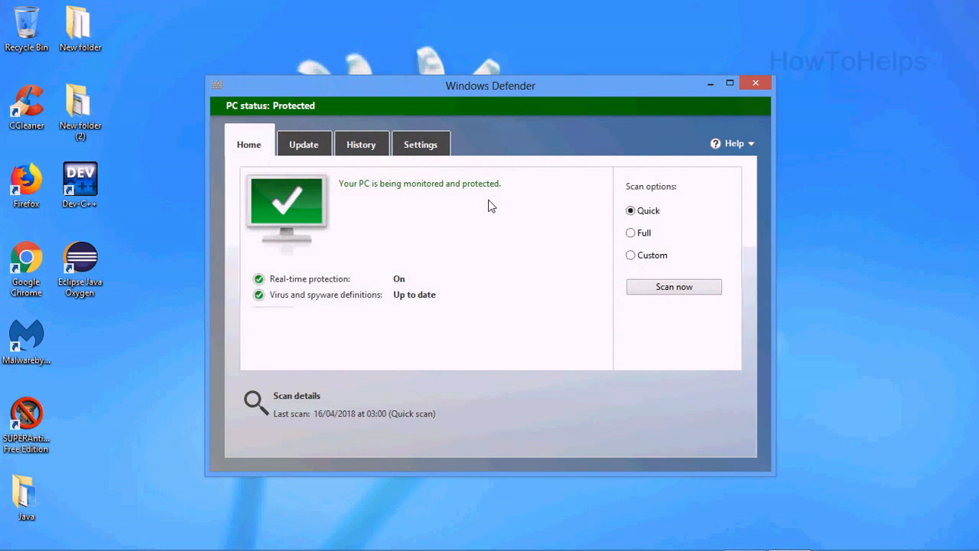
click(759, 81)
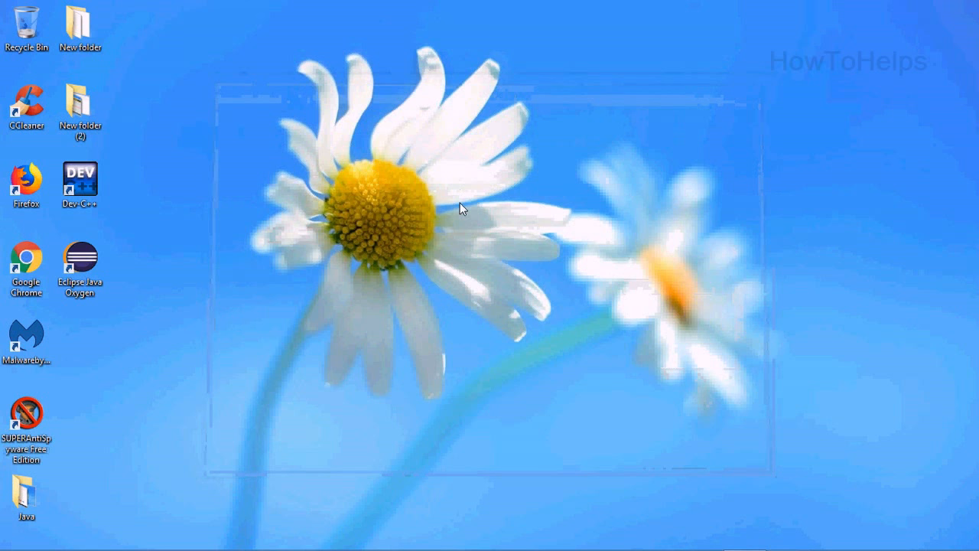